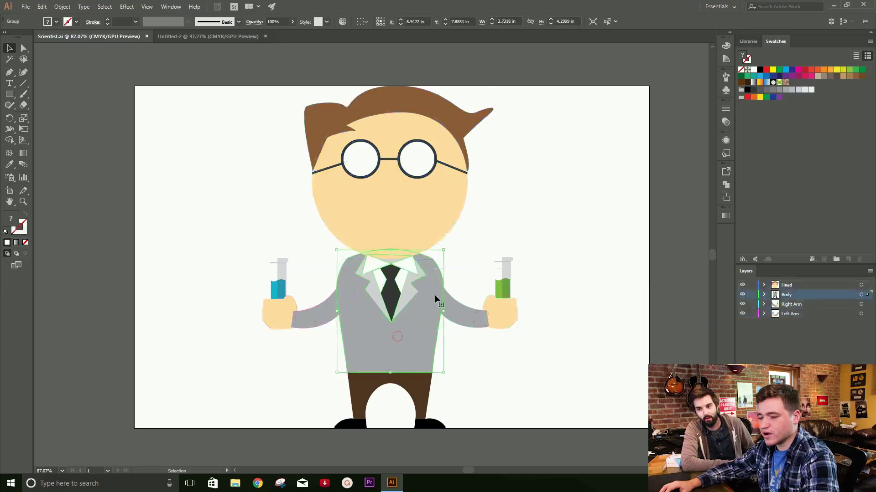
# - Leave Scientist.ai and switch to the blank Untitled-2 document
pyautogui.click(422, 392)
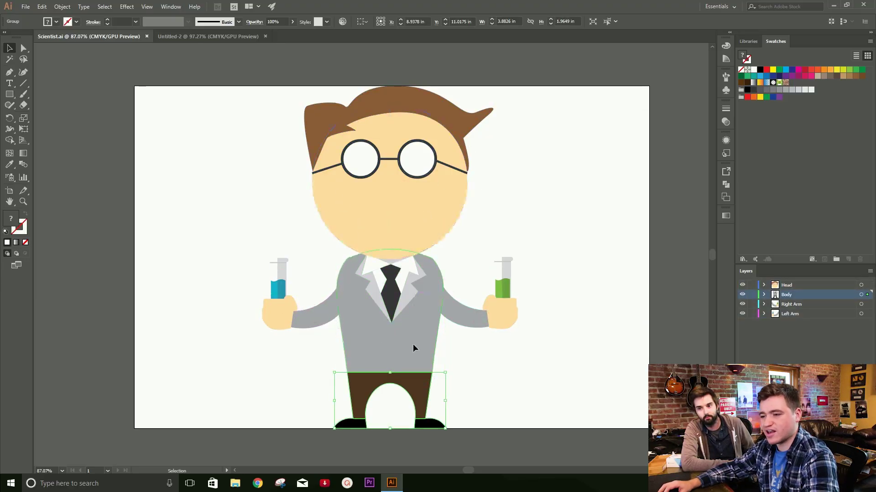
pyautogui.click(565, 227)
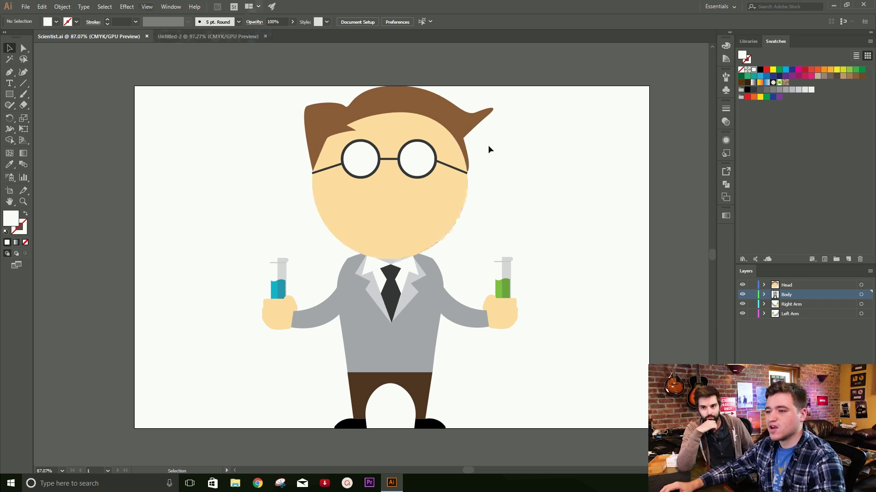
pyautogui.click(184, 37)
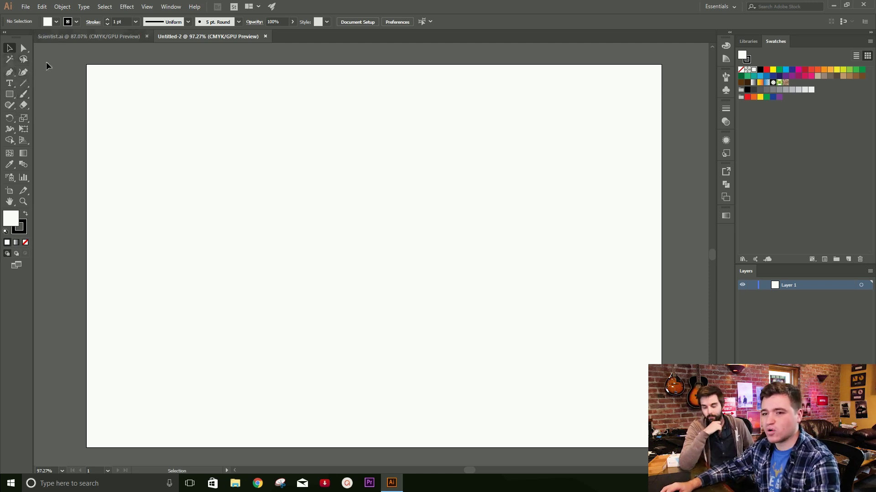
# - Rename Layer 1 in the Layers panel to 'Body'
pyautogui.doubleClick(789, 285)
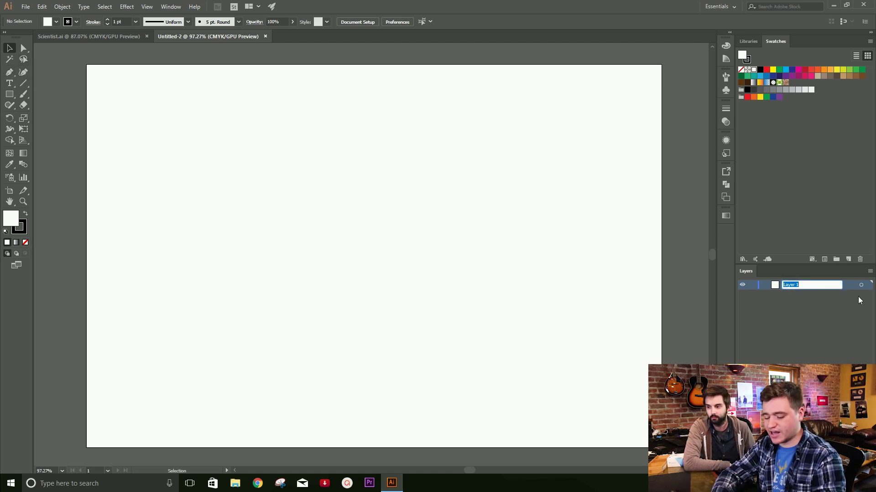
pyautogui.write('Body')
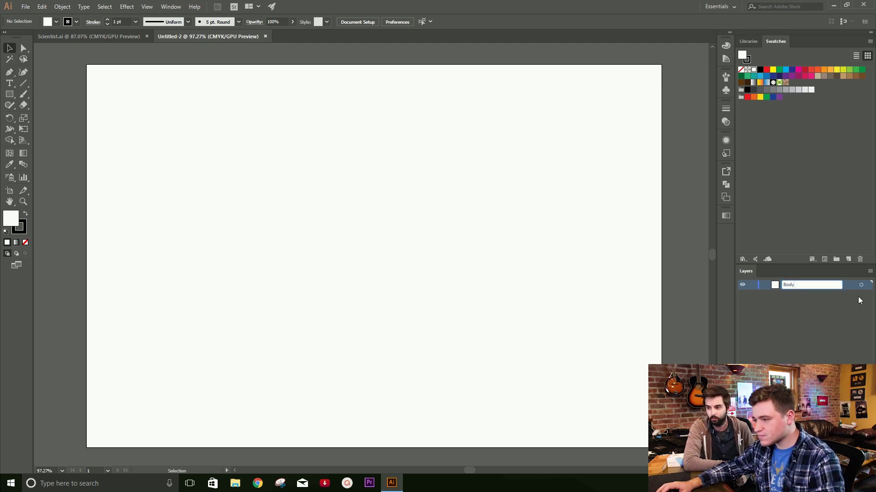
pyautogui.press('Return')
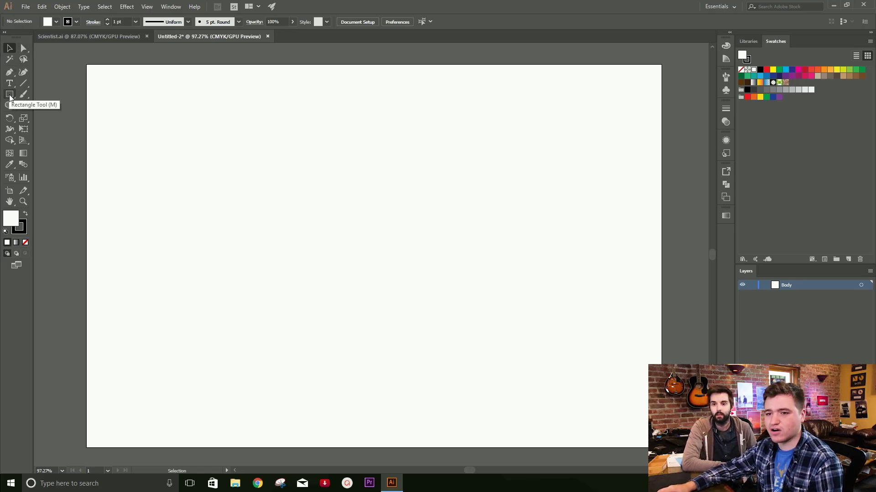
# - Draw a 3.3484 in square near the artboard centre and fill it blue
pyautogui.click(9, 95)
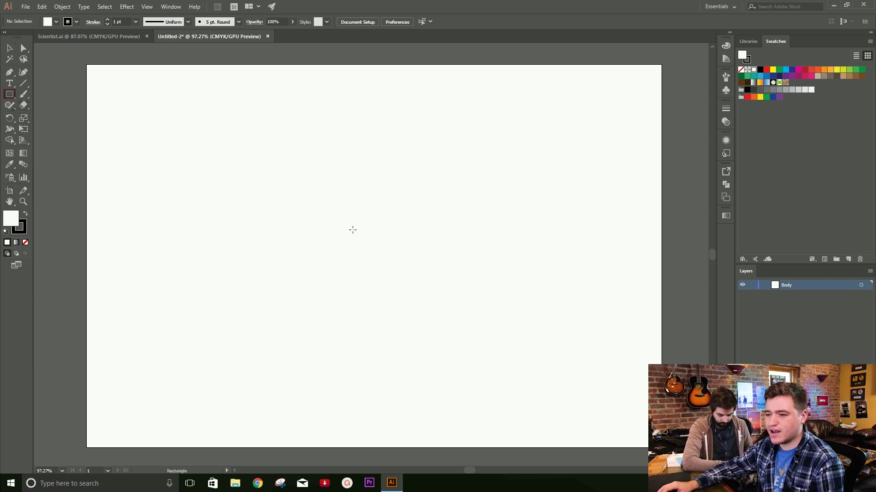
pyautogui.moveTo(336, 218)
pyautogui.mouseDown()
pyautogui.moveTo(441, 305)
pyautogui.moveTo(455, 348)
pyautogui.moveTo(448, 319)
pyautogui.moveTo(442, 324)
pyautogui.mouseUp()
pyautogui.press('v')
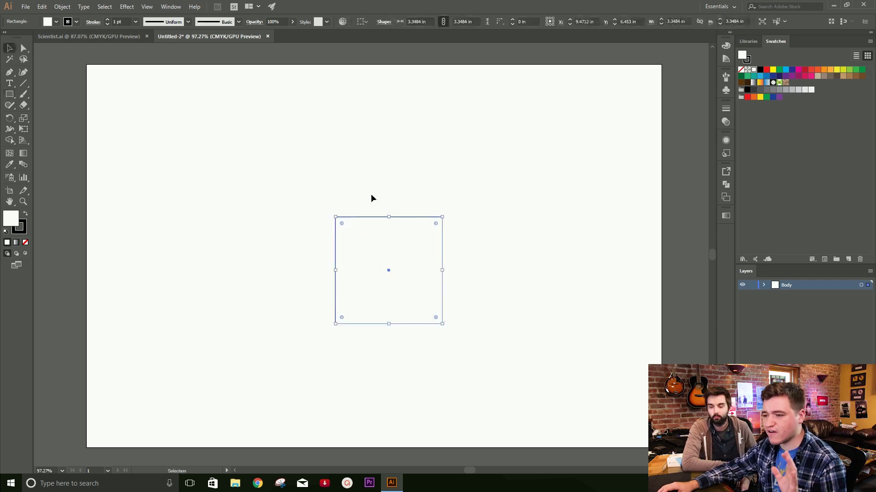
pyautogui.click(496, 171)
pyautogui.click(443, 221)
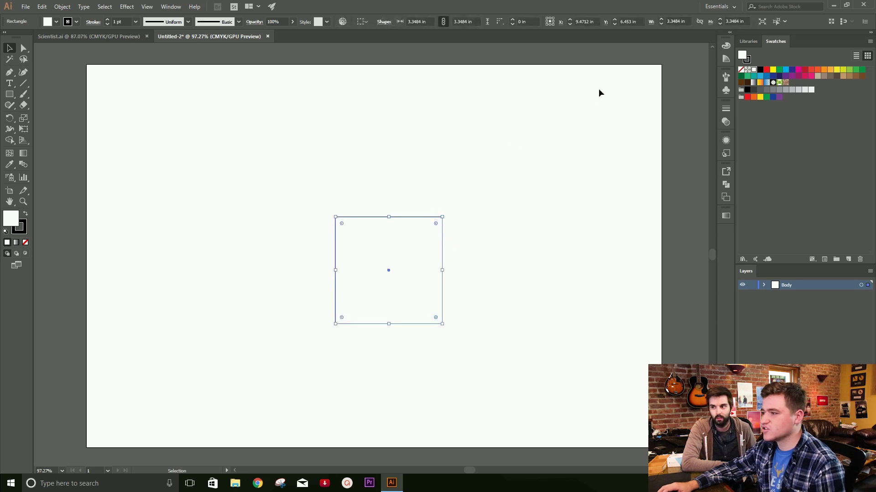
pyautogui.click(767, 76)
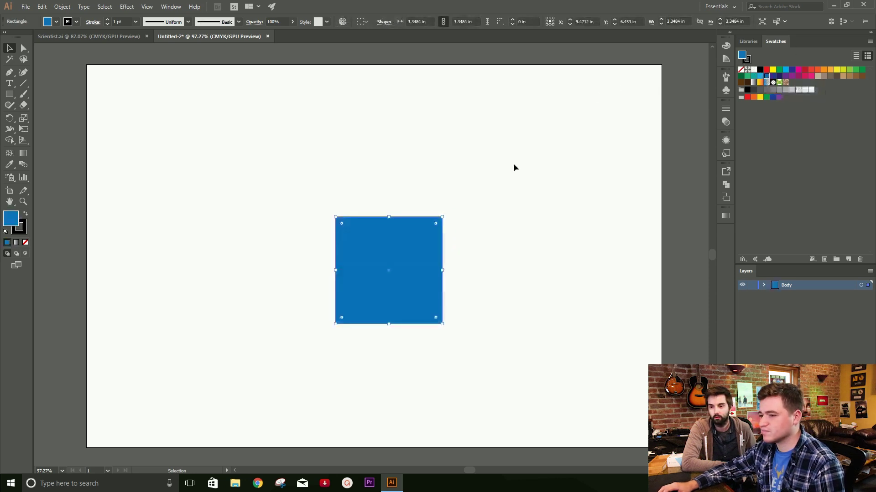
pyautogui.click(463, 208)
# - Set the blue square's stroke to None
pyautogui.press('z')
pyautogui.moveTo(396, 256); pyautogui.dragTo(448, 252)
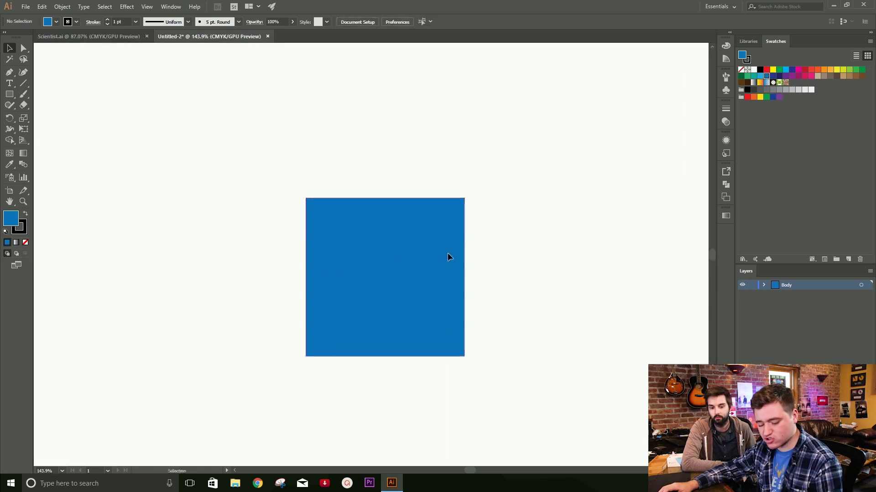
pyautogui.moveTo(349, 298); pyautogui.dragTo(391, 298)
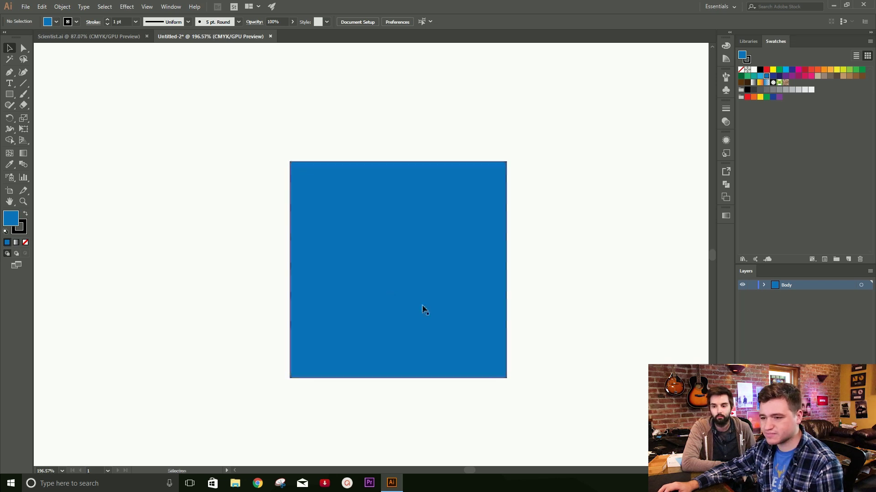
pyautogui.click(350, 177)
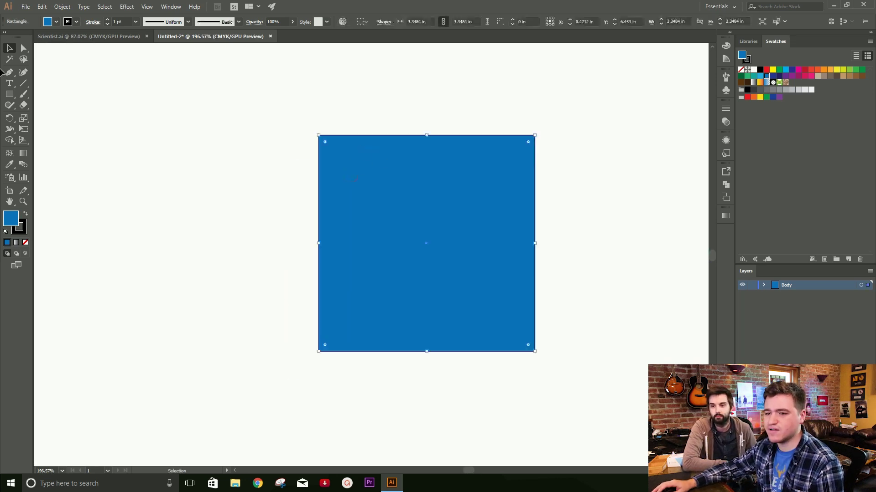
pyautogui.click(21, 231)
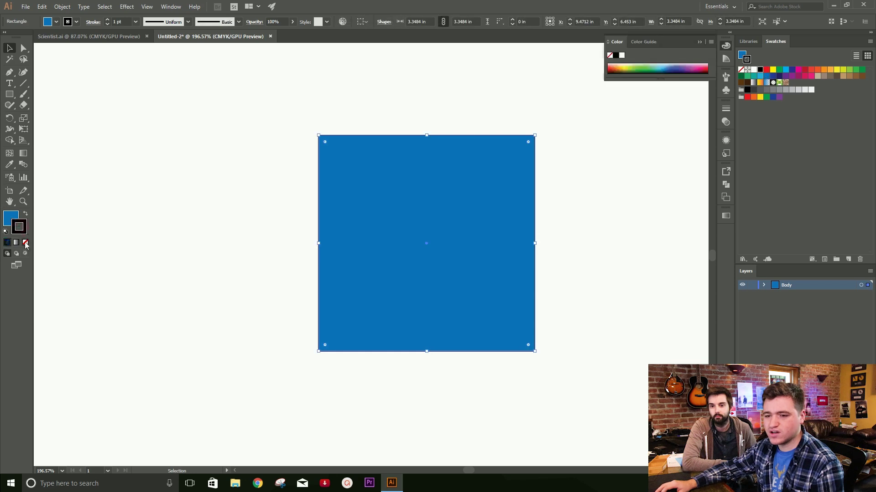
pyautogui.click(26, 243)
pyautogui.click(589, 146)
pyautogui.moveTo(575, 188)
pyautogui.mouseDown()
pyautogui.moveTo(533, 188)
pyautogui.moveTo(467, 214)
pyautogui.moveTo(452, 252)
pyautogui.mouseUp()
pyautogui.moveTo(454, 247); pyautogui.dragTo(475, 224)
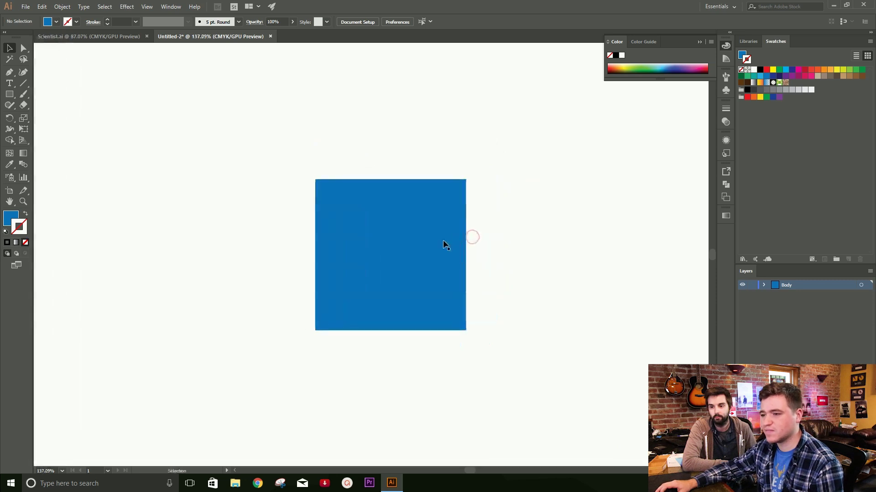
pyautogui.click(411, 233)
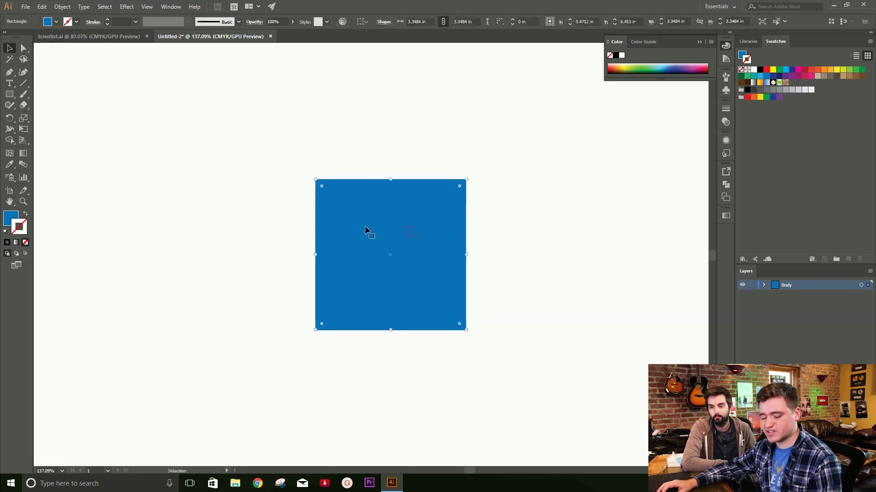
# - Nudge the square's top-left anchor inward to the right with Shift+Right
pyautogui.press('a')
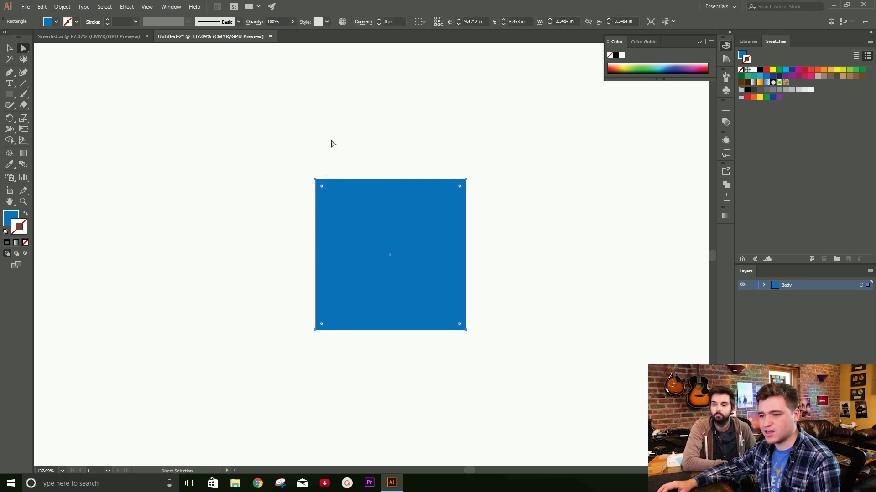
pyautogui.moveTo(317, 180); pyautogui.dragTo(315, 181)
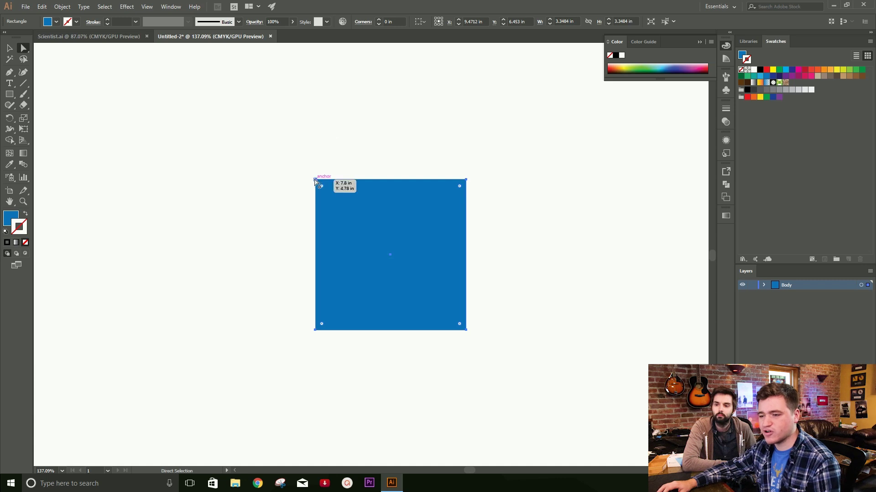
pyautogui.click(314, 181)
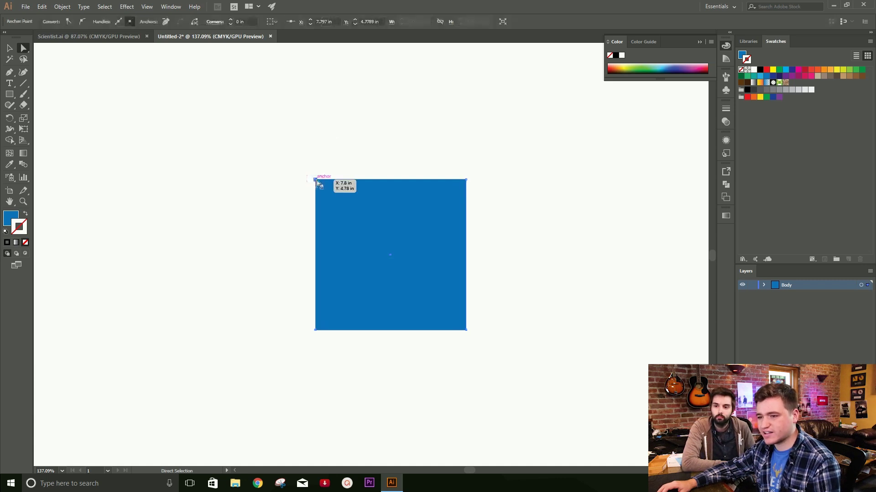
pyautogui.click(315, 182)
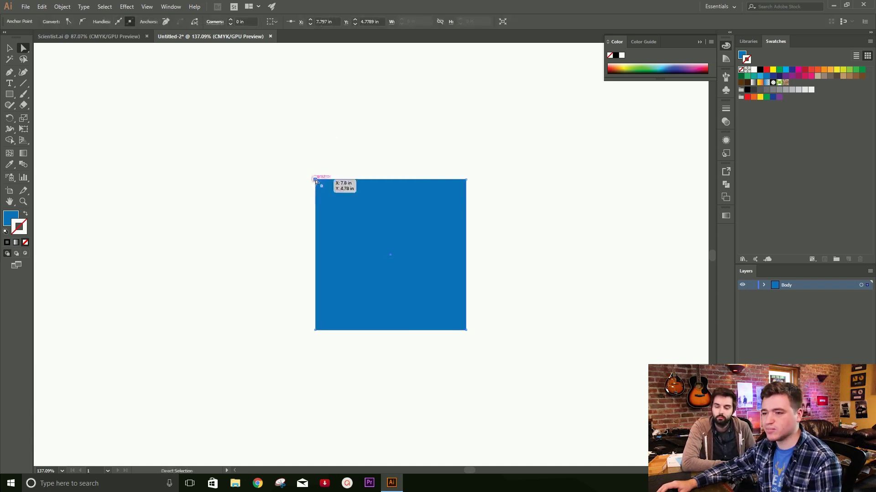
pyautogui.press('shift')
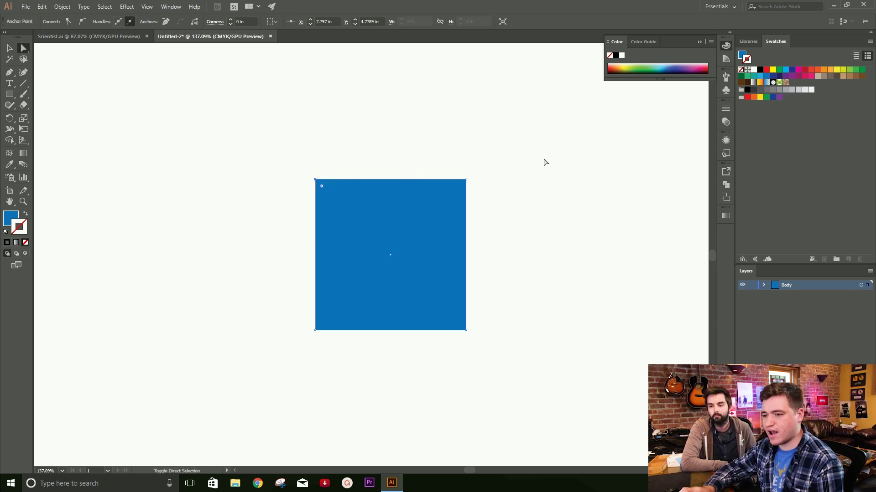
pyautogui.hotkey('shift', 'Right')
pyautogui.hotkey('shift', 'Right')
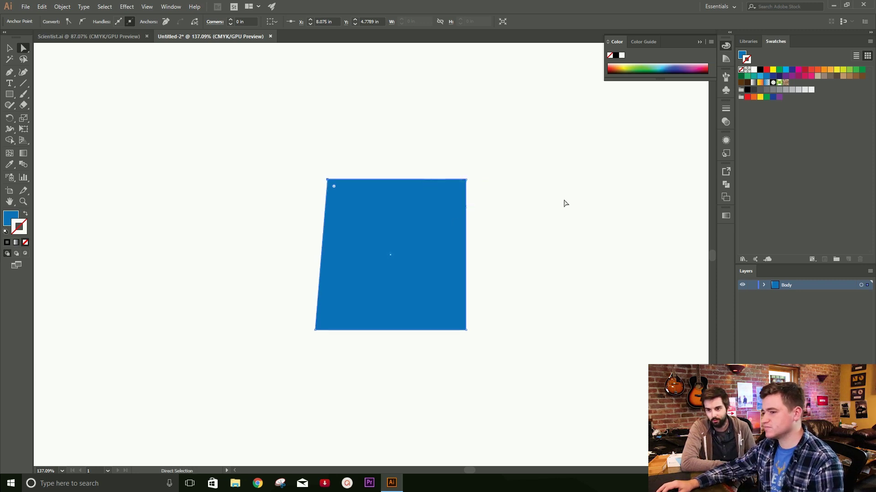
# - Nudge the top-right anchor inward to the left with Shift+Left, completing the trapezoid
pyautogui.click(466, 180)
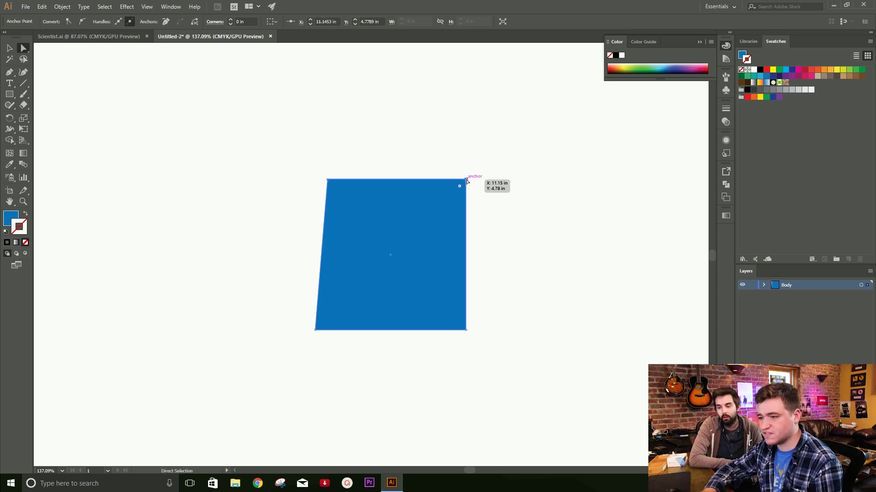
pyautogui.hotkey('shift', 'Left')
pyautogui.hotkey('shift', 'Left')
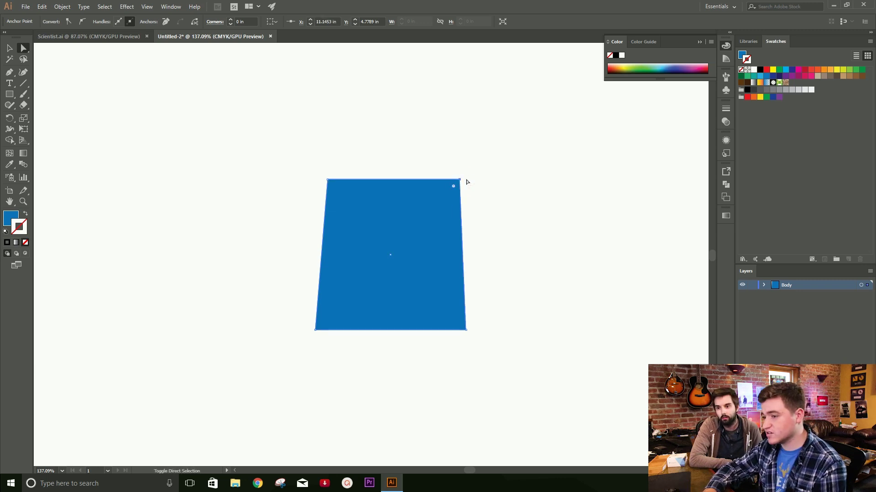
pyautogui.click(7, 47)
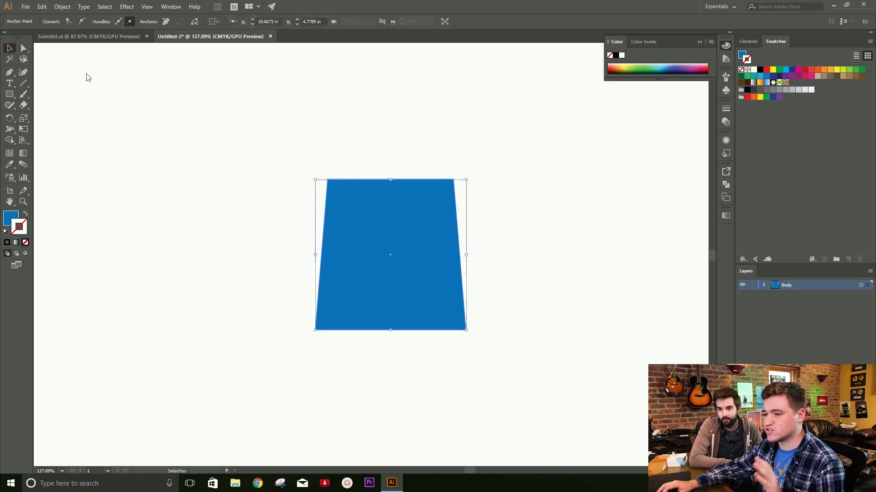
pyautogui.click(270, 114)
pyautogui.click(397, 303)
pyautogui.press('a')
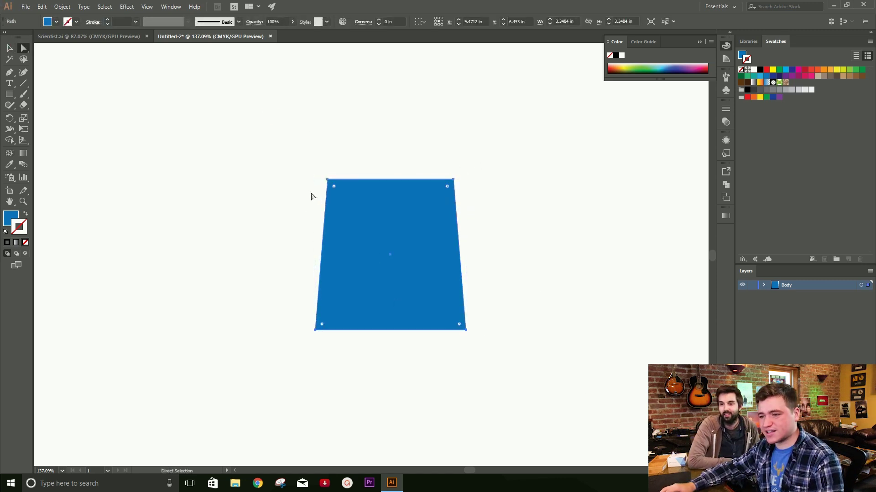
# - Select both top anchors and drag the live corner widget to a 0.42 in radius
pyautogui.click(327, 179)
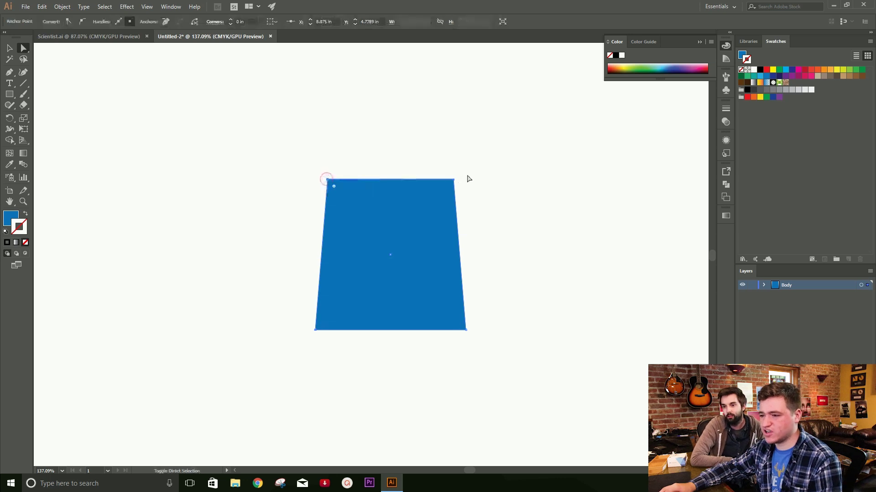
pyautogui.keyDown('shift'); pyautogui.click(454, 179); pyautogui.keyUp('shift')
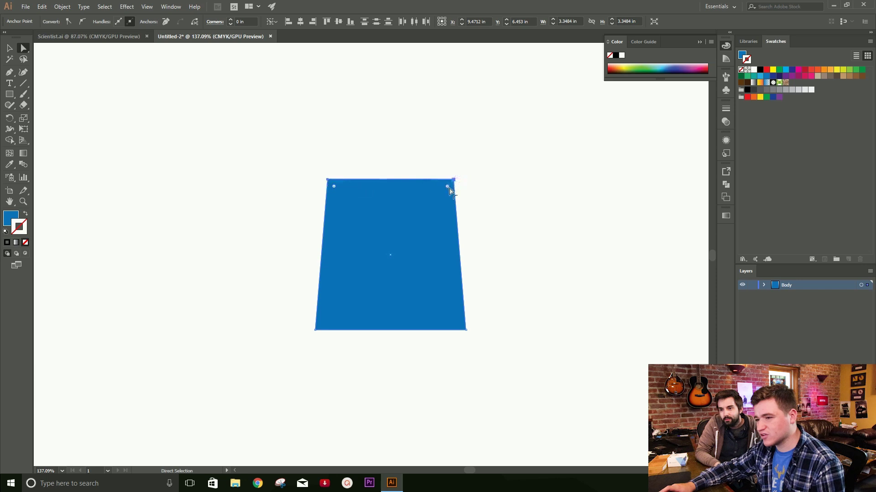
pyautogui.moveTo(449, 191); pyautogui.dragTo(433, 201)
# - Move the rounded blue shape up and to the left on the artboard
pyautogui.press('v')
pyautogui.click(546, 191)
pyautogui.moveTo(449, 371)
pyautogui.mouseDown()
pyautogui.moveTo(417, 393)
pyautogui.moveTo(398, 378)
pyautogui.moveTo(444, 363)
pyautogui.mouseUp()
pyautogui.moveTo(438, 275); pyautogui.dragTo(420, 259)
pyautogui.click(624, 275)
pyautogui.moveTo(312, 234); pyautogui.dragTo(342, 235)
pyautogui.keyDown('ctrl'); pyautogui.keyDown('alt'); pyautogui.click(342, 235); pyautogui.keyUp('alt'); pyautogui.keyUp('ctrl')
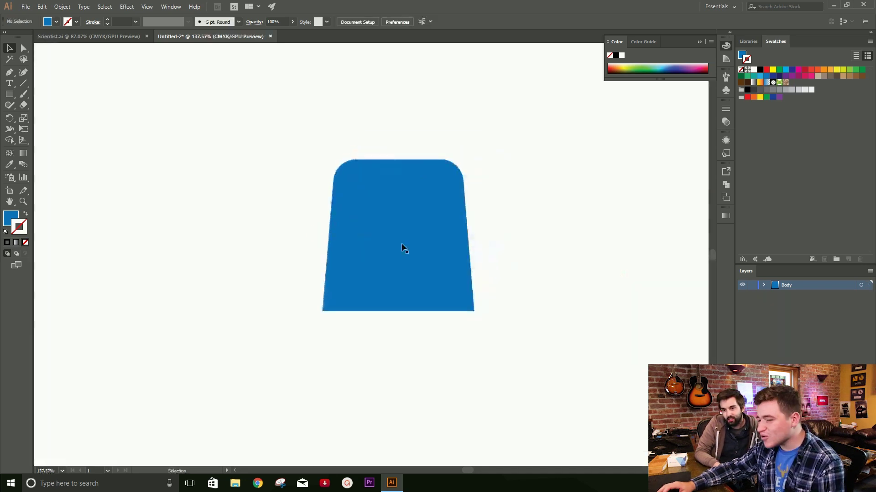
pyautogui.moveTo(431, 249)
pyautogui.mouseDown()
pyautogui.moveTo(408, 242)
pyautogui.moveTo(415, 229)
pyautogui.moveTo(417, 246)
pyautogui.mouseUp()
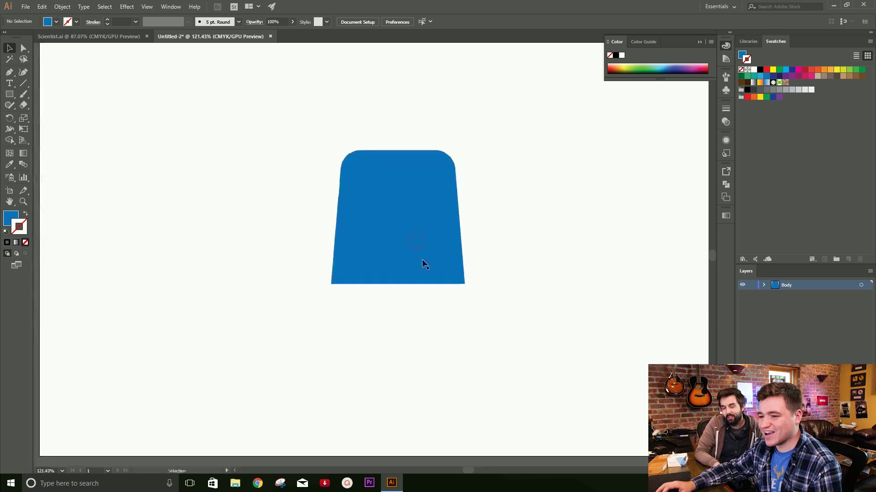
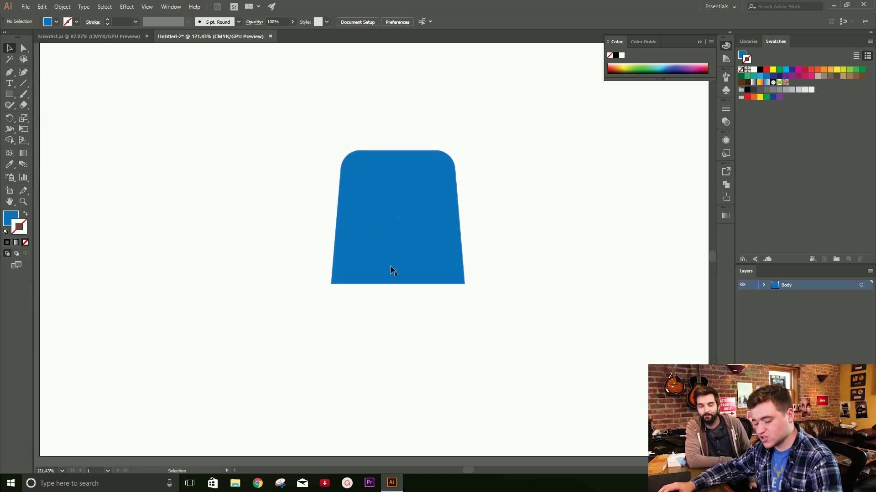
# - Switch to the Rectangle tool with M for the next body part
pyautogui.press('m')
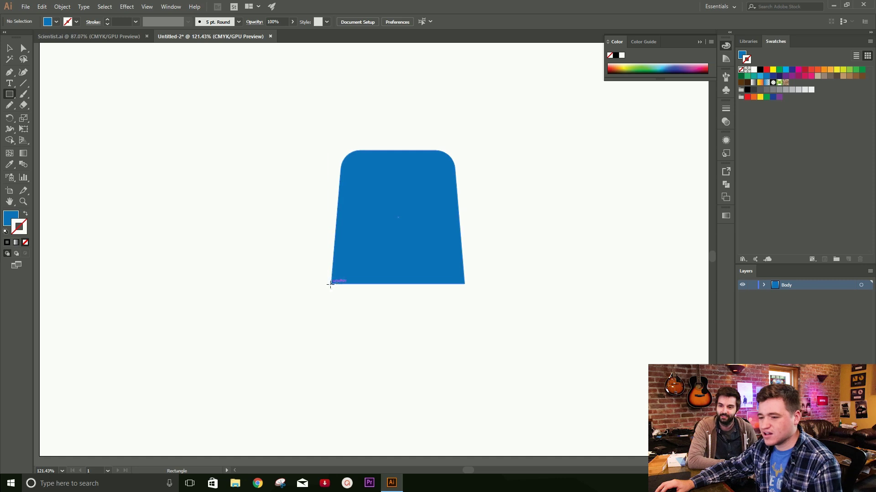
# - Draw a rectangle starting at the torso's bottom-left corner, covering the lower body
pyautogui.moveTo(336, 293); pyautogui.dragTo(342, 293)
pyautogui.moveTo(404, 297); pyautogui.dragTo(425, 273)
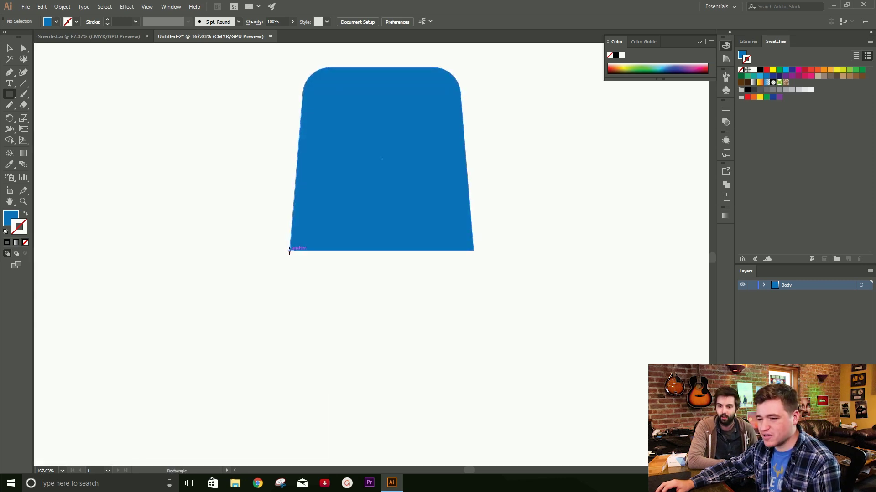
pyautogui.moveTo(289, 251); pyautogui.dragTo(474, 358)
pyautogui.press('v')
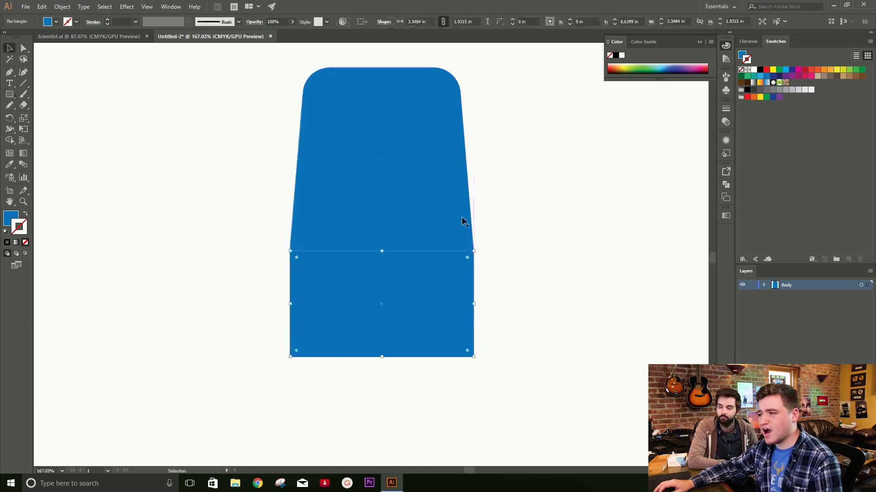
# - Fill the new rectangle with a light tan swatch for the trousers
pyautogui.click(824, 76)
pyautogui.click(849, 76)
pyautogui.click(843, 76)
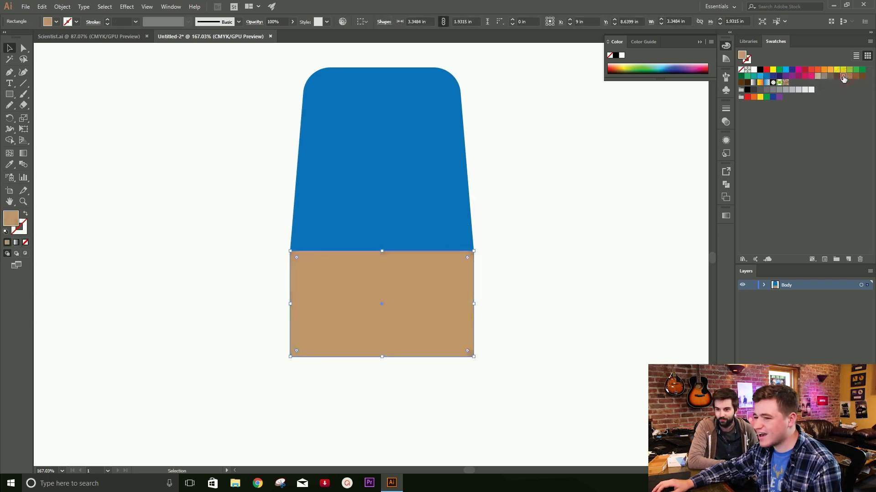
pyautogui.click(518, 251)
pyautogui.moveTo(375, 269); pyautogui.dragTo(405, 300)
pyautogui.click(366, 363)
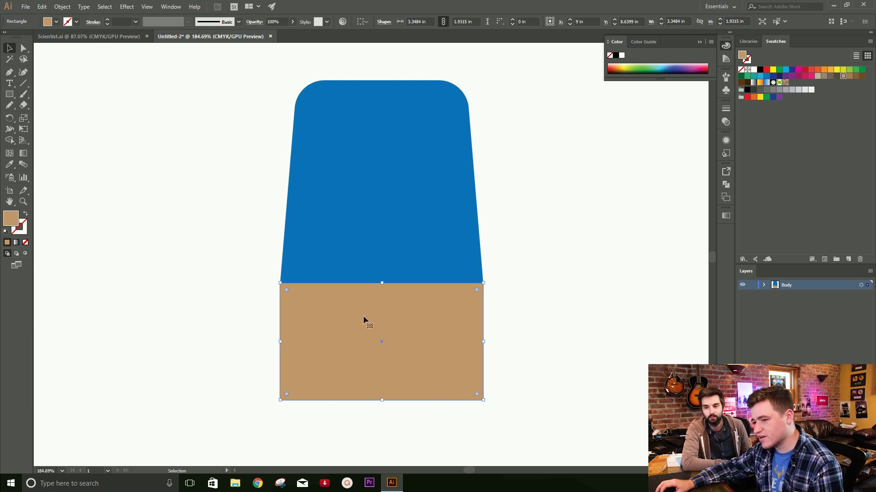
pyautogui.click(87, 37)
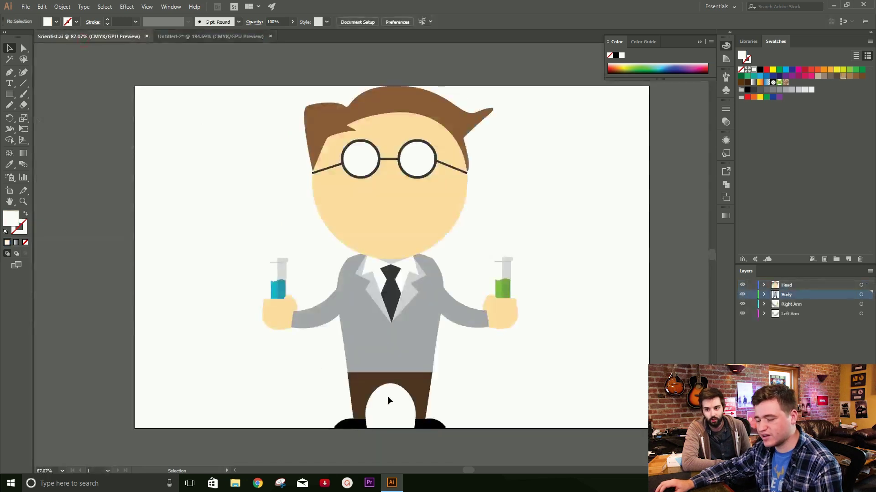
pyautogui.scroll(3, 375, 424)
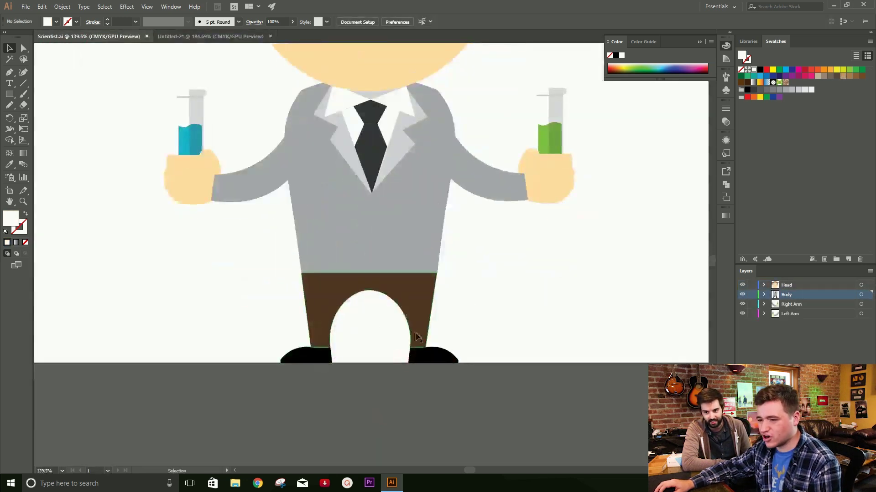
pyautogui.click(198, 38)
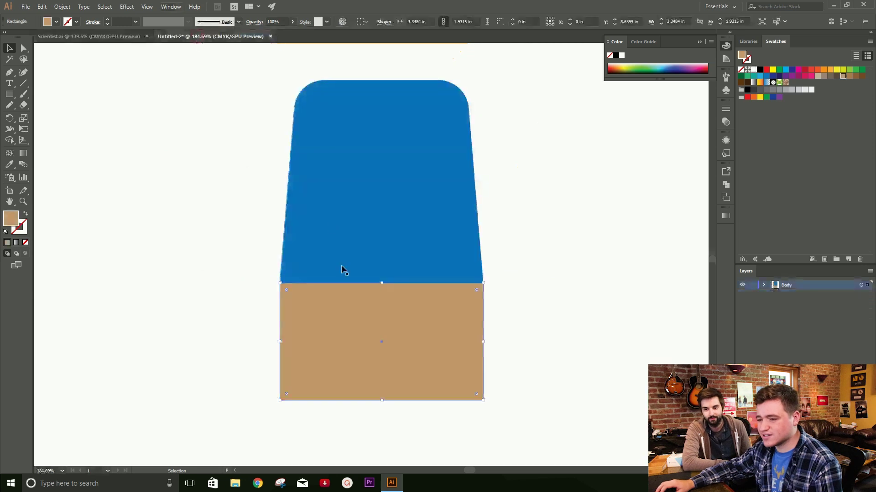
# - Add two anchor points on the trousers' bottom edge, either side of centre
pyautogui.click(10, 73)
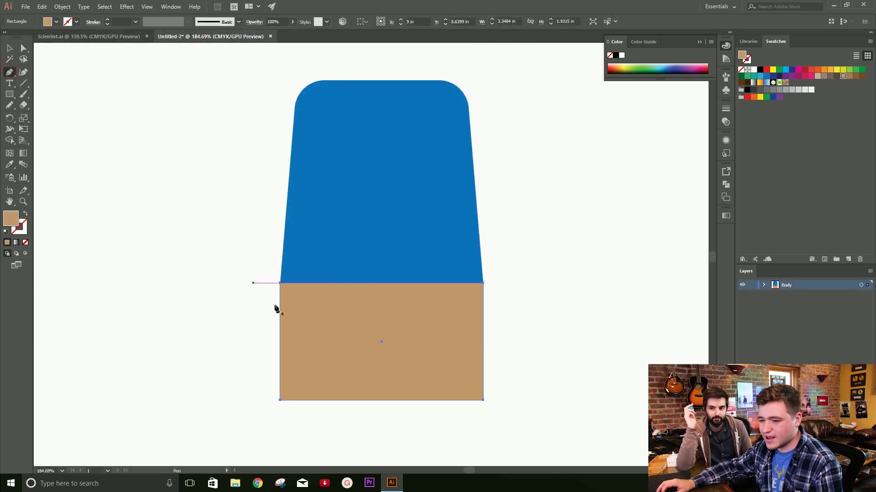
pyautogui.click(334, 400)
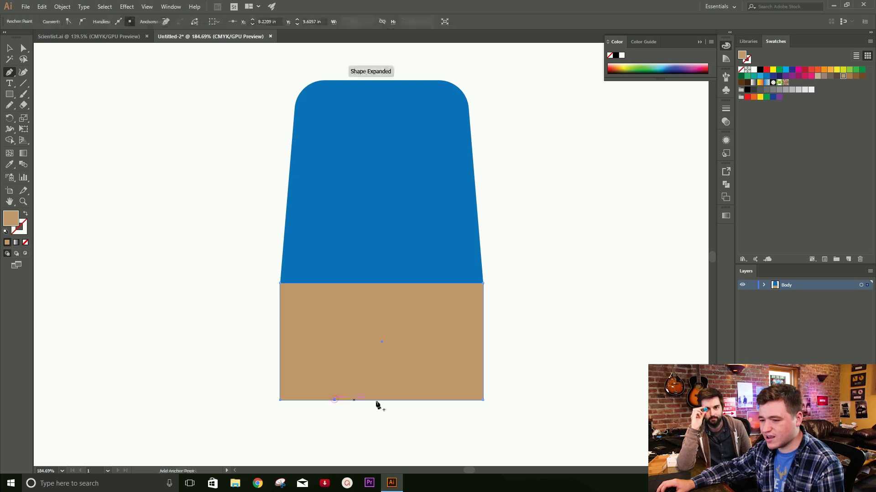
pyautogui.click(429, 400)
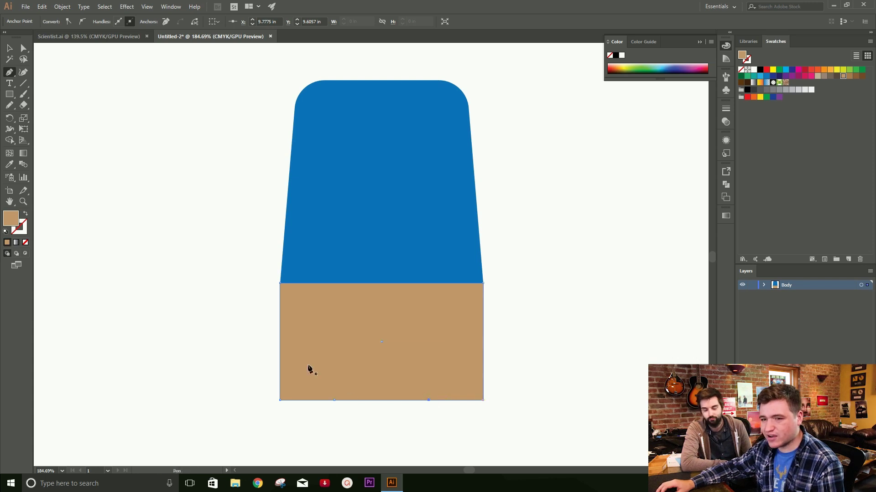
# - Bend the bottom segment between the two points upward into an arch between the legs
pyautogui.click(24, 73)
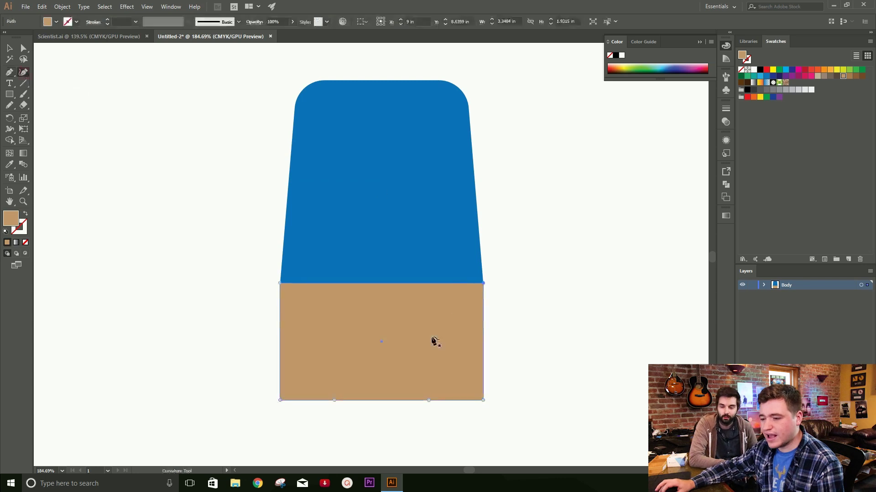
pyautogui.moveTo(376, 401); pyautogui.dragTo(376, 395)
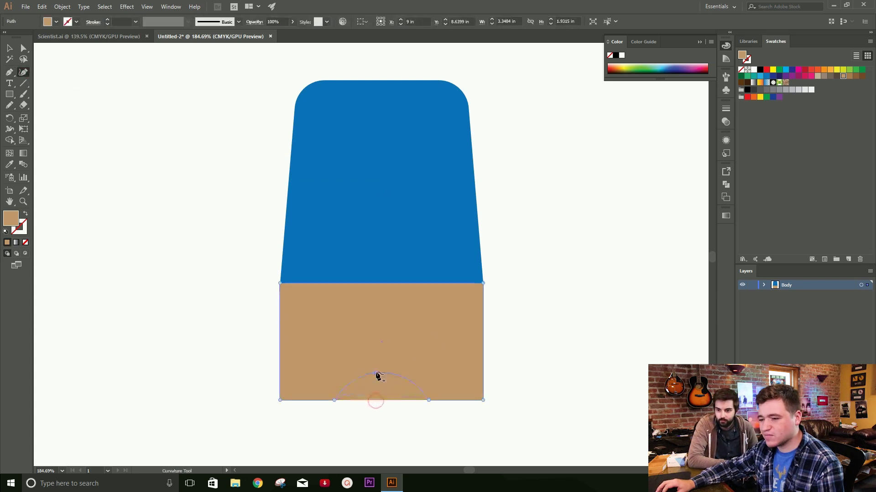
pyautogui.moveTo(376, 335); pyautogui.dragTo(376, 320)
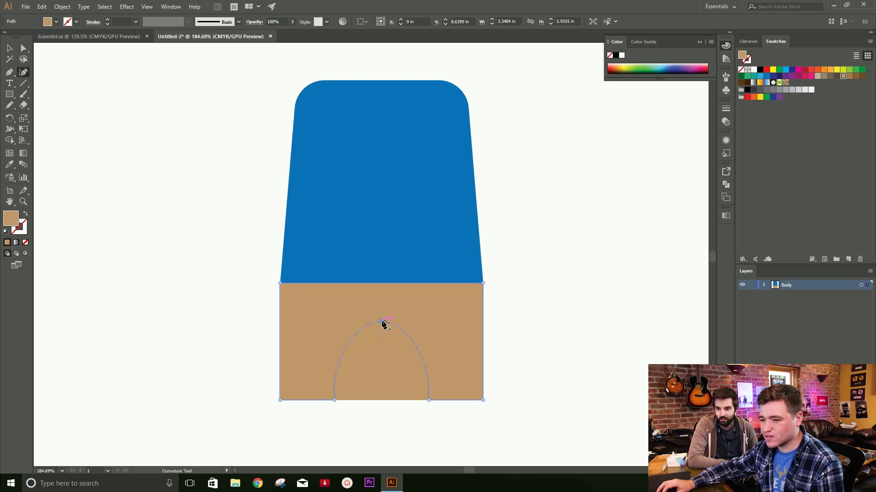
pyautogui.moveTo(382, 323); pyautogui.dragTo(381, 323)
pyautogui.press('v')
pyautogui.click(578, 327)
pyautogui.keyDown('ctrl'); pyautogui.keyDown('alt'); pyautogui.click(308, 426); pyautogui.keyUp('alt'); pyautogui.keyUp('ctrl')
pyautogui.moveTo(254, 434); pyautogui.dragTo(303, 422)
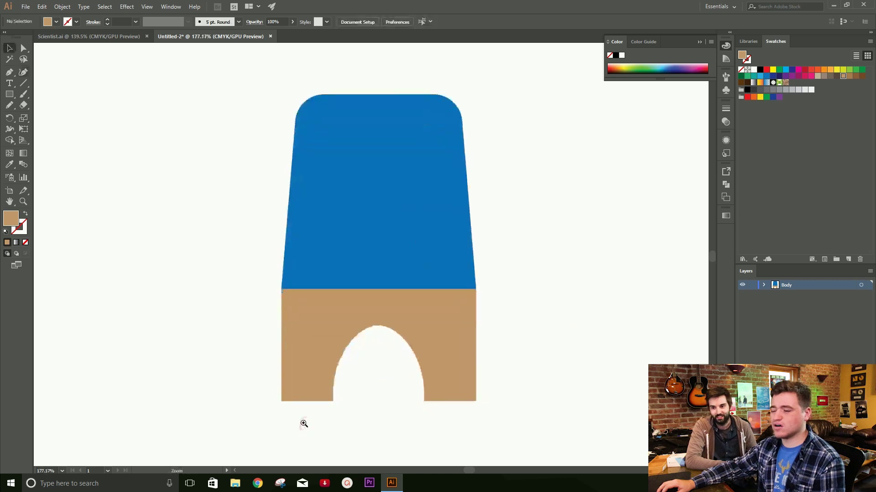
# - Nudge the trousers' bottom-left and bottom-right corners inward so both legs slant
pyautogui.click(295, 362)
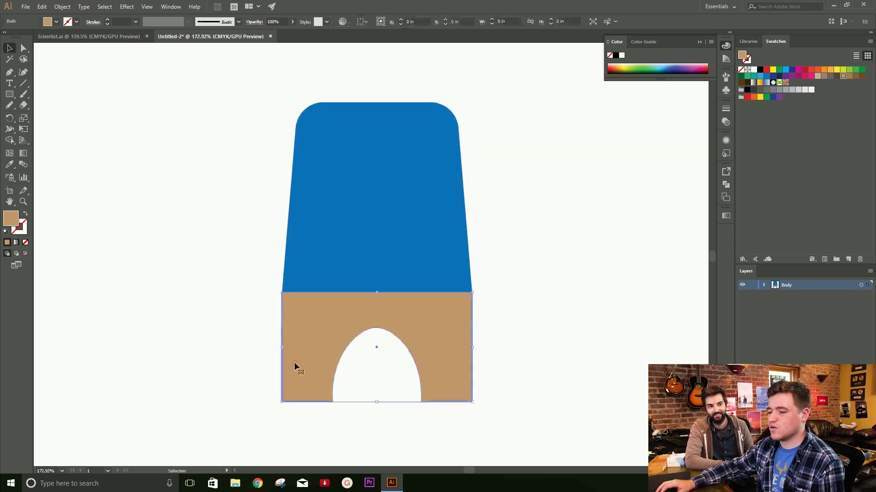
pyautogui.click(23, 48)
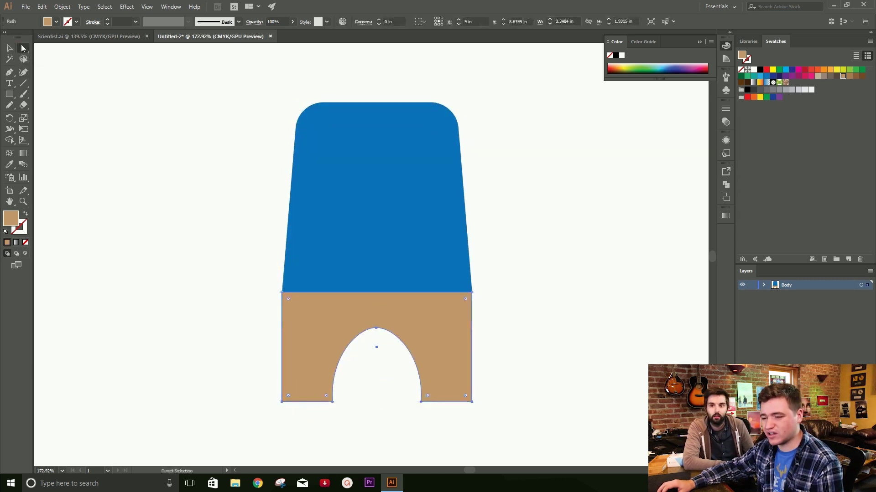
pyautogui.click(281, 402)
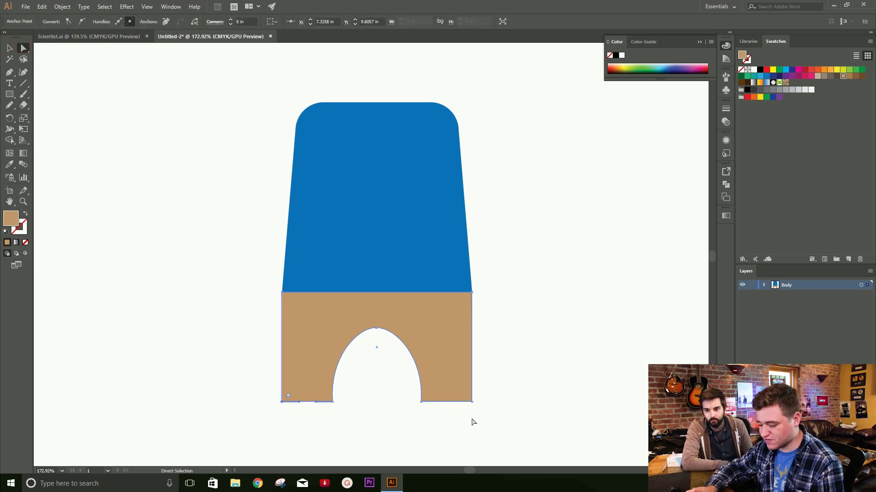
pyautogui.hotkey('shift', 'Right')
pyautogui.hotkey('shift', 'Right')
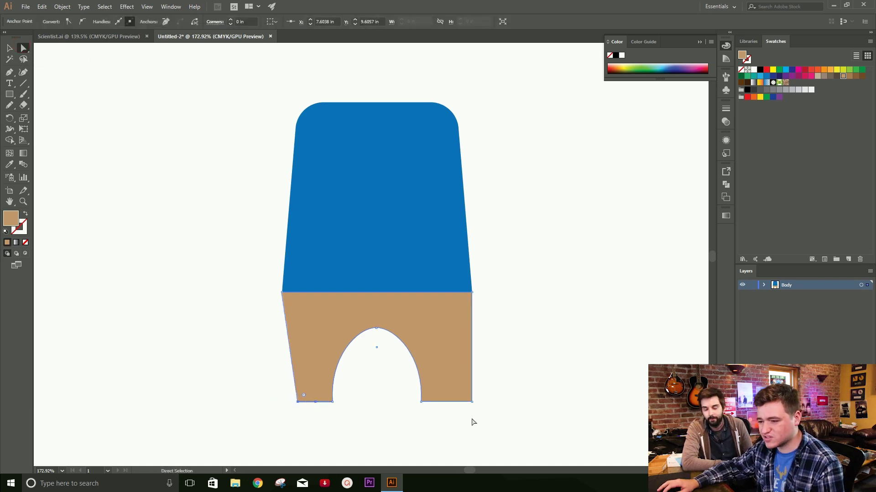
pyautogui.click(472, 402)
pyautogui.hotkey('shift', 'Left')
pyautogui.hotkey('shift', 'Left')
pyautogui.click(7, 51)
pyautogui.click(225, 174)
# - Zoom and pan to centre the figure and inspect the tapered legs
pyautogui.hotkey('ctrl', 'space')
pyautogui.moveTo(469, 338); pyautogui.dragTo(435, 350)
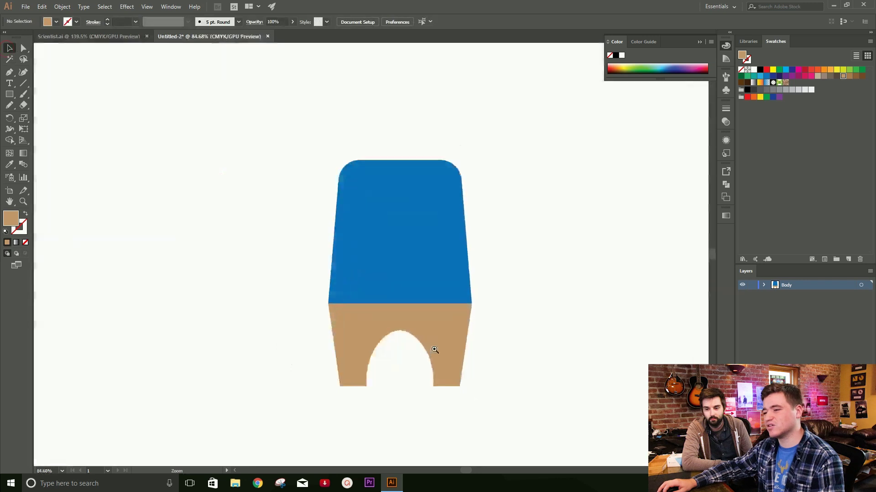
pyautogui.keyDown('ctrl'); pyautogui.click(434, 350); pyautogui.keyUp('ctrl')
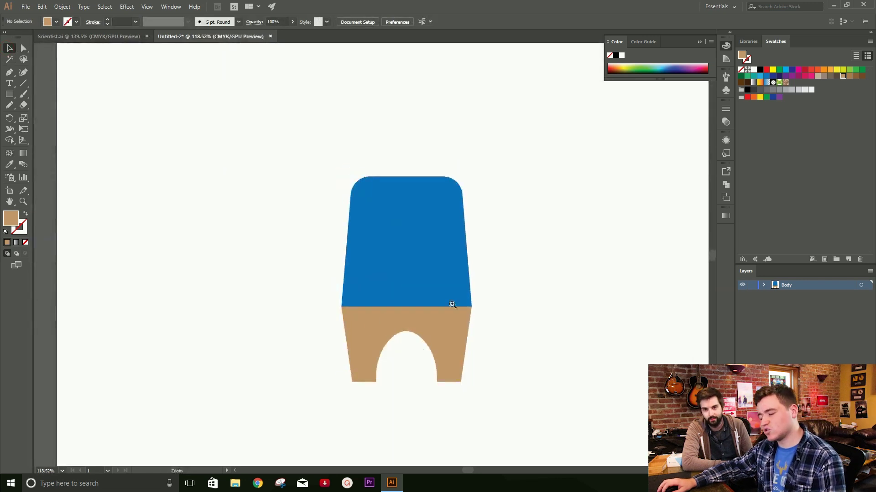
pyautogui.moveTo(318, 383); pyautogui.dragTo(319, 383)
pyautogui.click(494, 359)
pyautogui.hotkey('ctrl', 'space')
pyautogui.moveTo(442, 400); pyautogui.dragTo(474, 393)
pyautogui.press('space')
pyautogui.moveTo(473, 394); pyautogui.dragTo(472, 370)
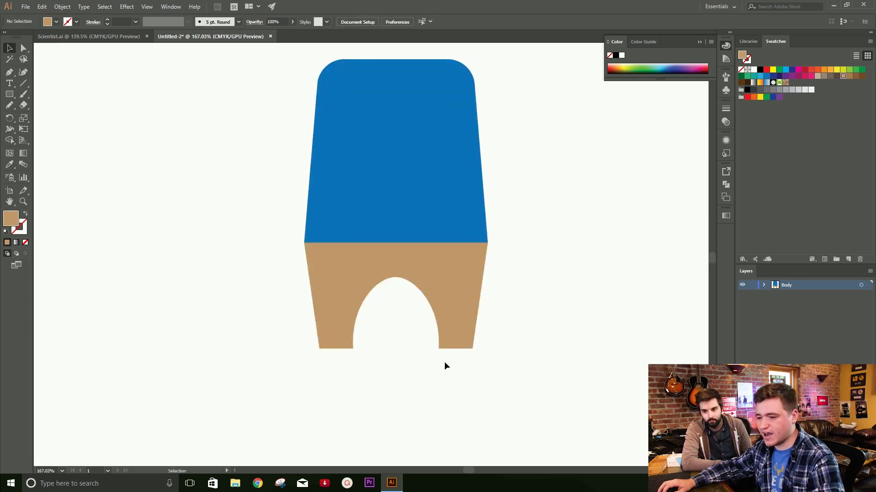
# - Draw a small rectangle at the right leg's foot and fill it dark grey
pyautogui.press('m')
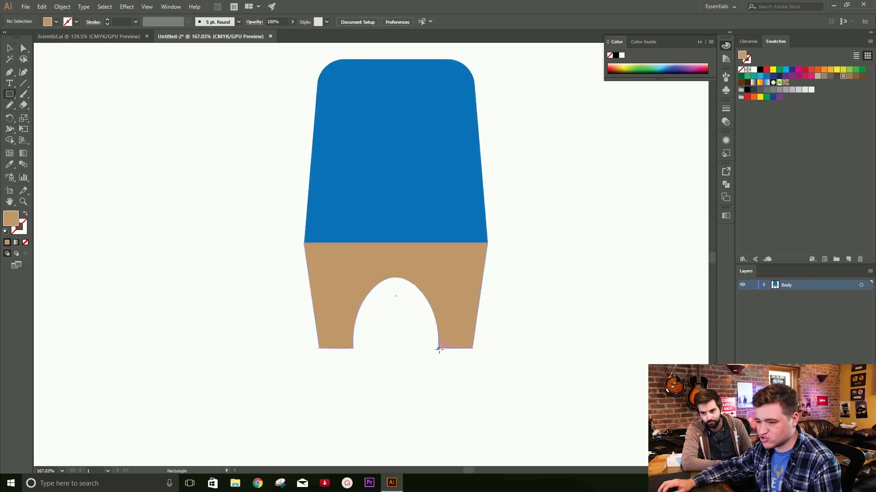
pyautogui.moveTo(439, 350); pyautogui.dragTo(503, 368)
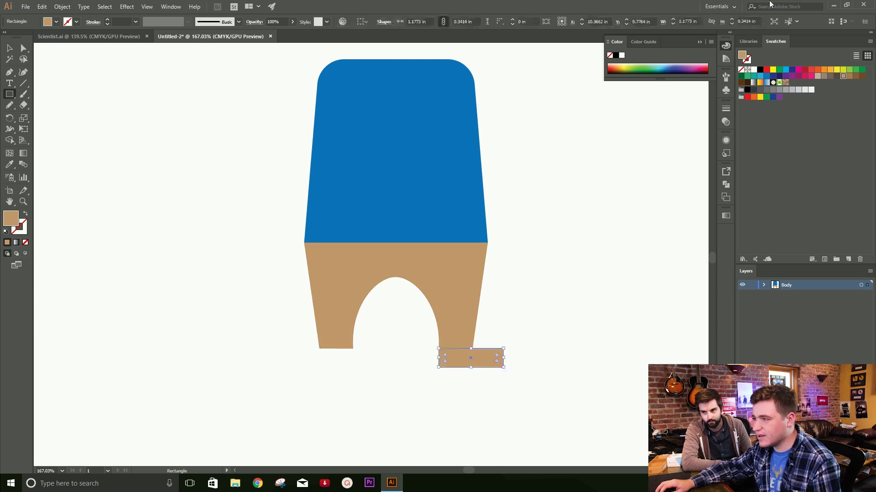
pyautogui.click(747, 91)
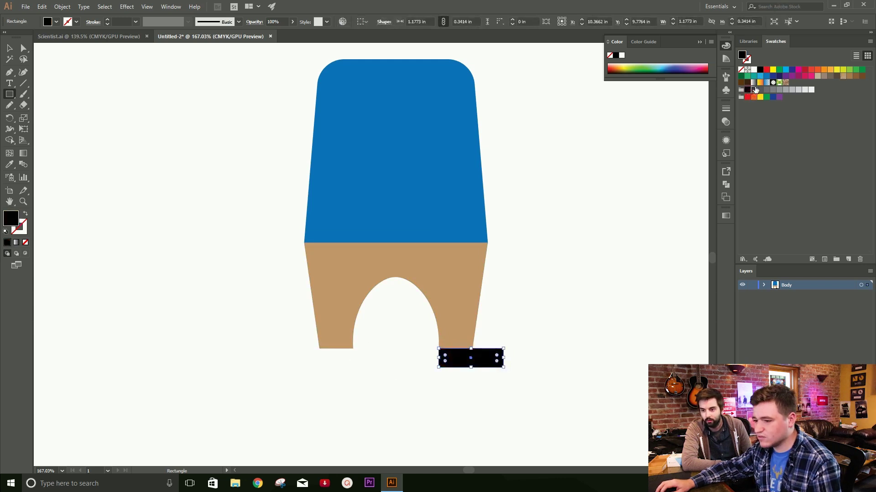
pyautogui.click(753, 90)
pyautogui.press('v')
# - Duplicate the shoe under the other leg and fine-tune its position
pyautogui.click(368, 357)
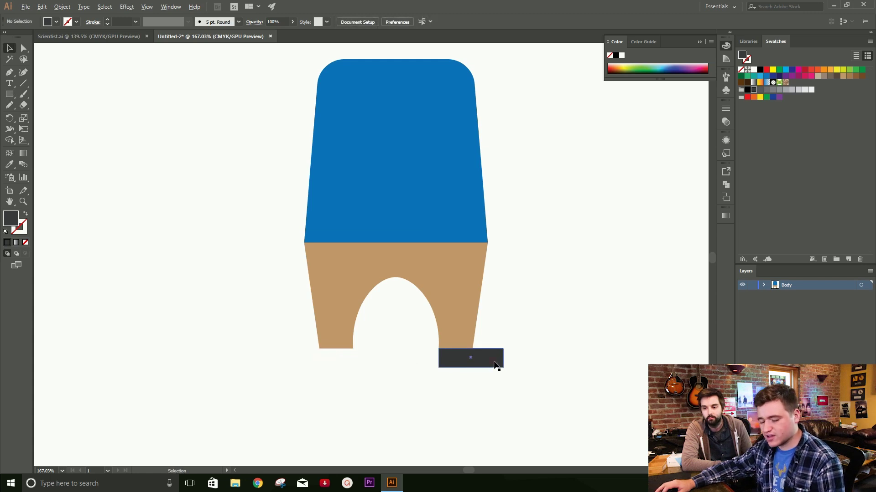
pyautogui.moveTo(495, 365)
pyautogui.mouseDown()
pyautogui.moveTo(342, 376)
pyautogui.moveTo(481, 358)
pyautogui.mouseUp()
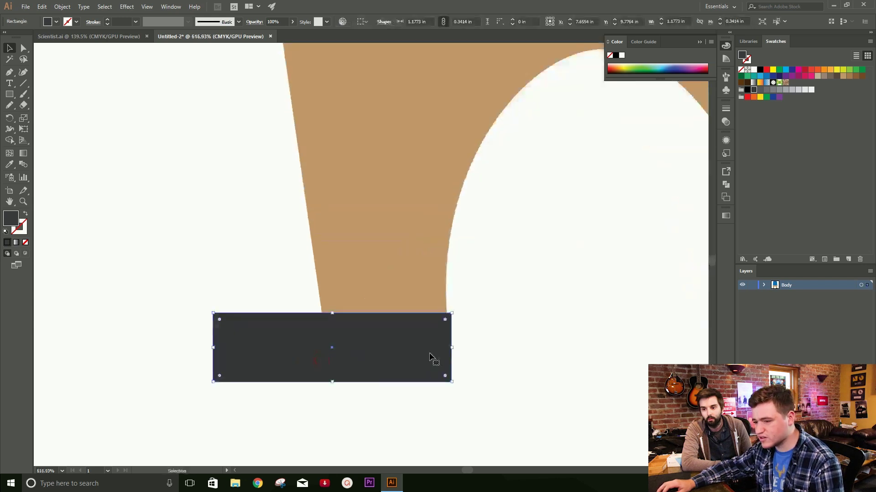
pyautogui.moveTo(429, 354); pyautogui.dragTo(424, 353)
pyautogui.moveTo(516, 356); pyautogui.dragTo(314, 387)
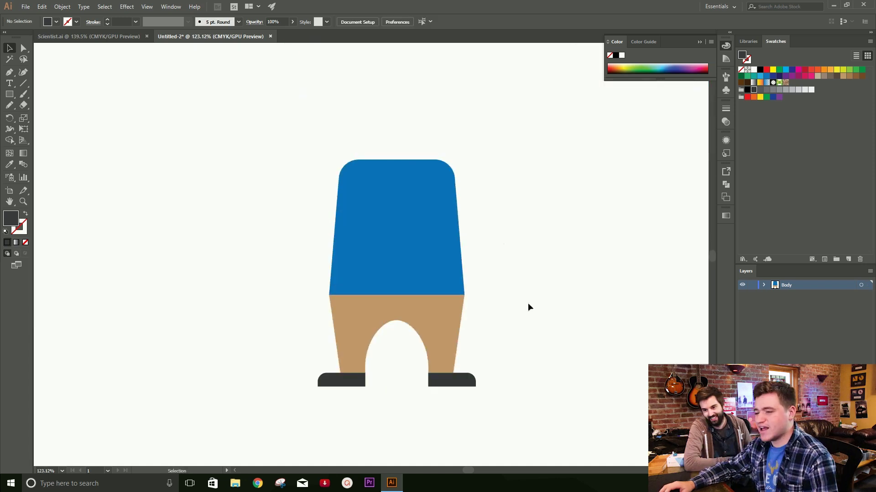
pyautogui.moveTo(473, 257); pyautogui.dragTo(478, 274)
pyautogui.click(585, 312)
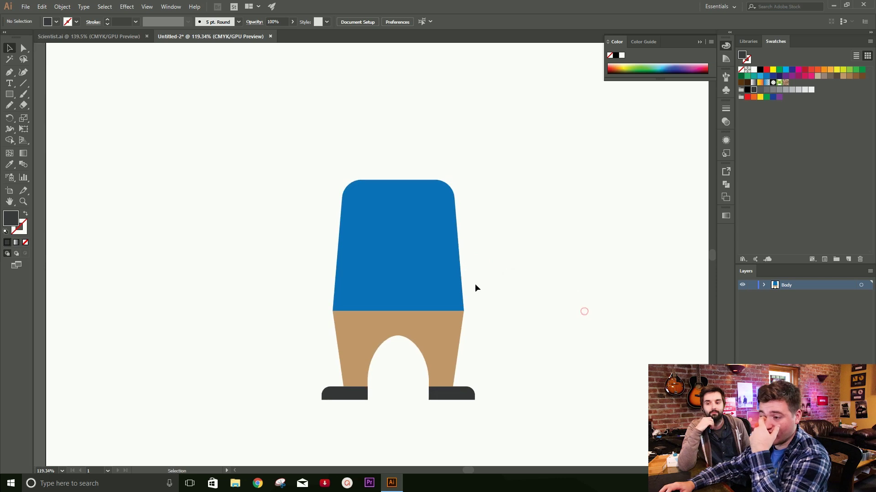
# - Create a new layer, rename it 'Head', and make it the active layer
pyautogui.click(802, 397)
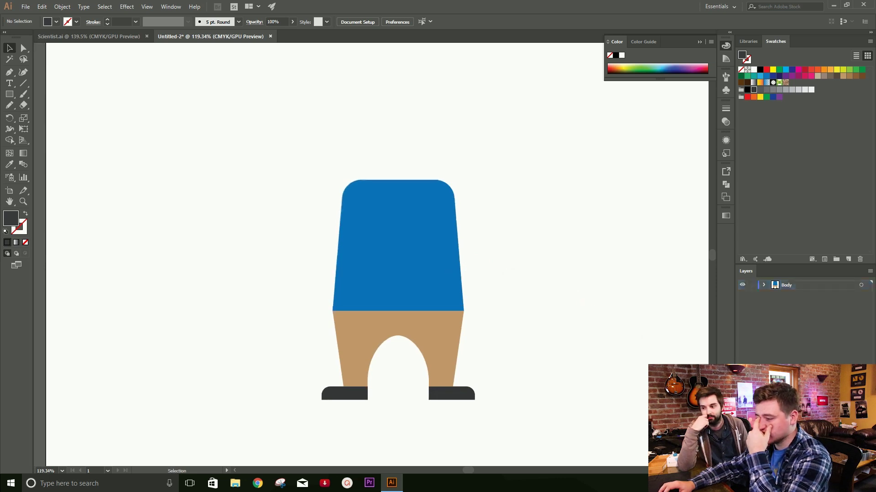
pyautogui.click(849, 469)
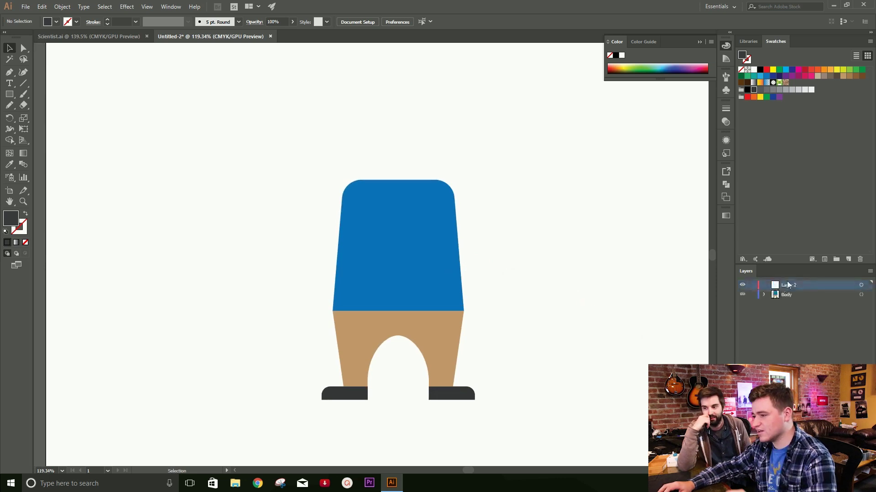
pyautogui.doubleClick(787, 285)
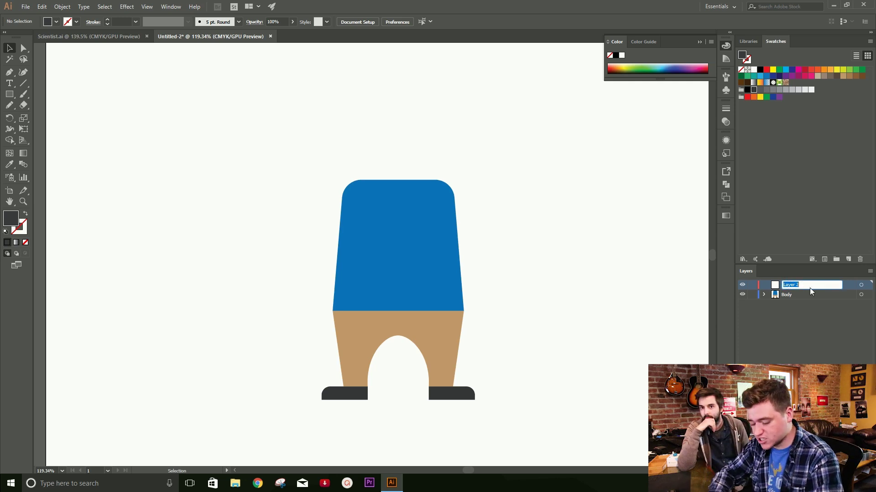
pyautogui.write('Head')
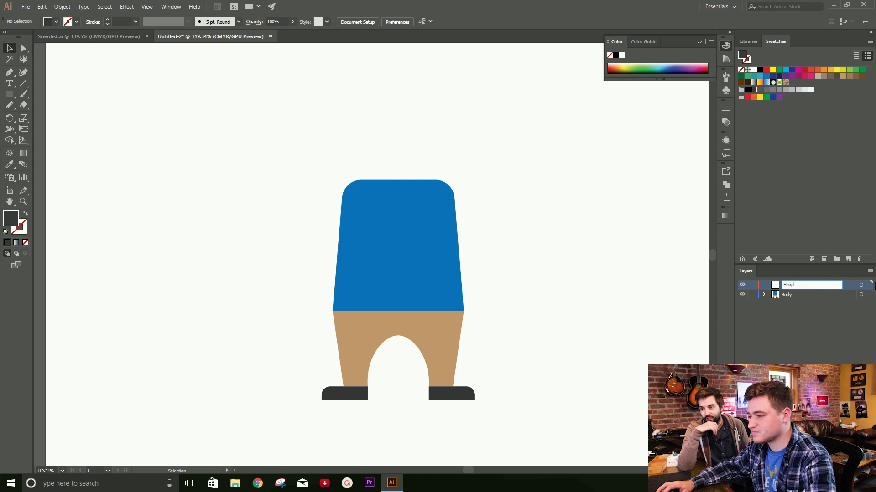
pyautogui.press('Return')
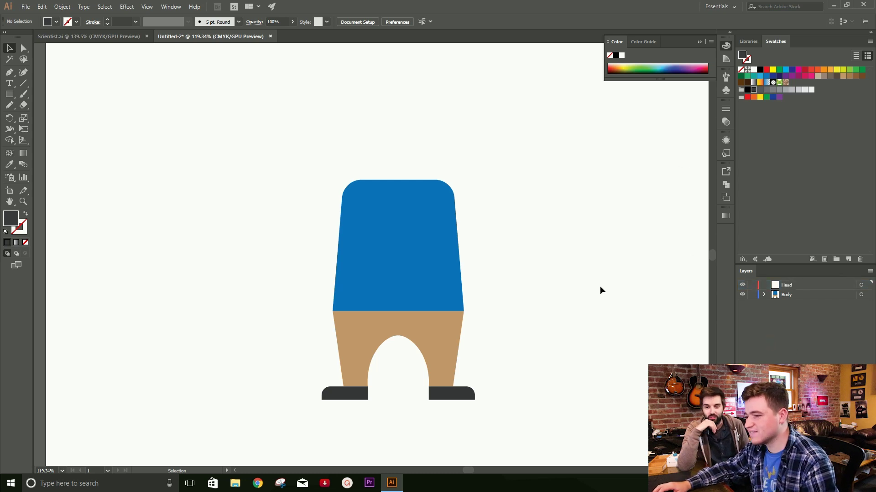
pyautogui.moveTo(441, 184); pyautogui.dragTo(439, 235)
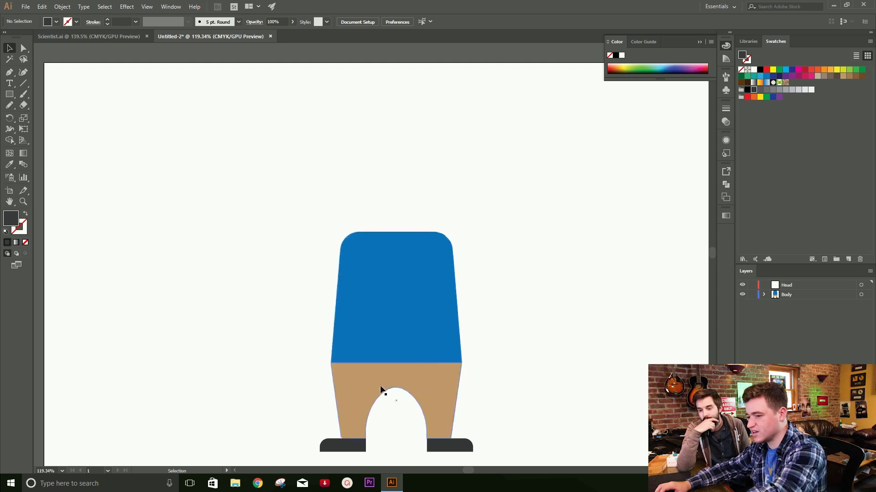
pyautogui.click(794, 287)
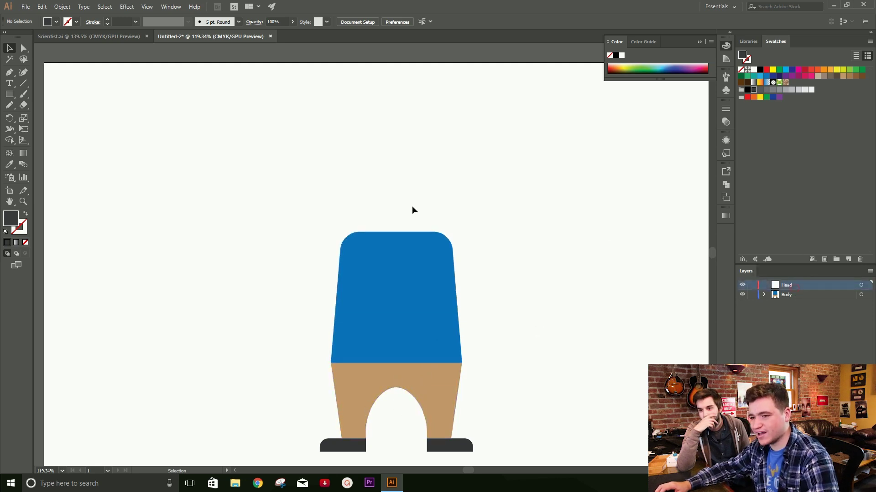
# - Draw a circle with the Ellipse Tool and place it atop the torso
pyautogui.click(9, 94)
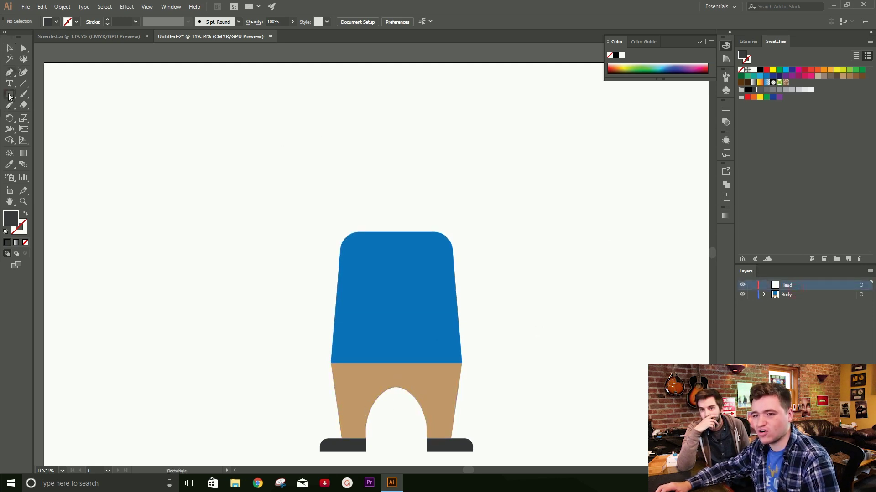
pyautogui.click(9, 95)
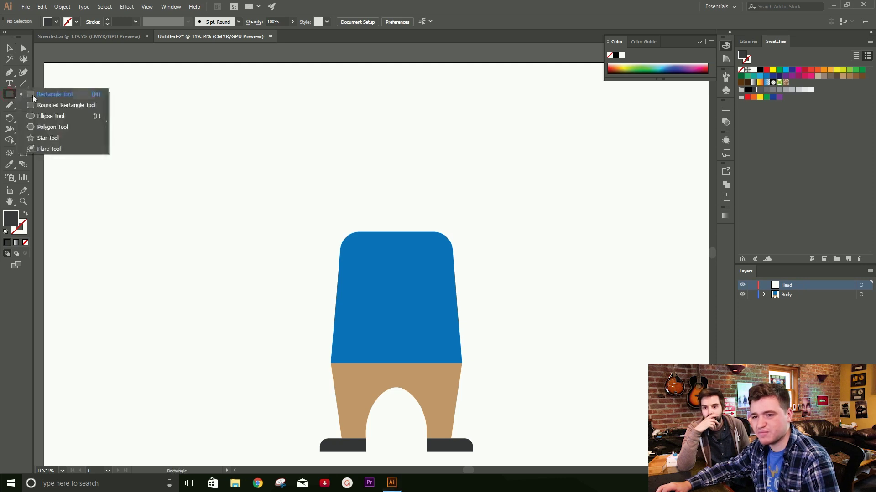
pyautogui.click(49, 116)
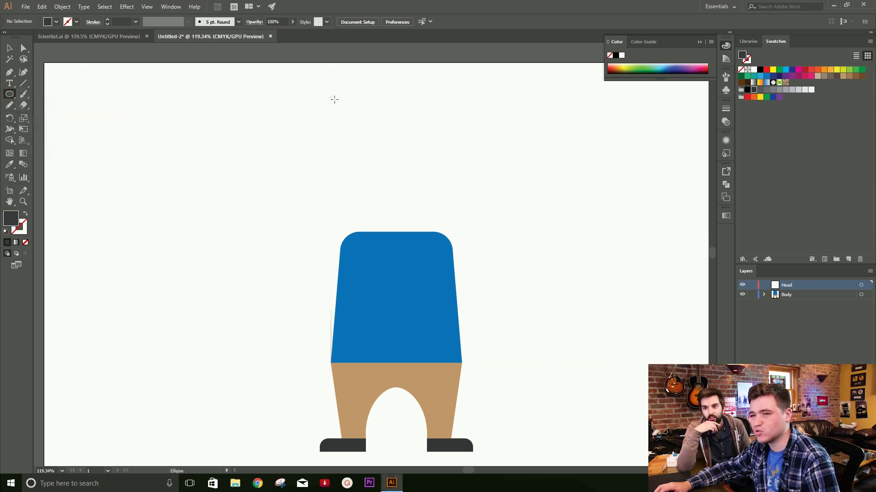
pyautogui.moveTo(335, 99); pyautogui.dragTo(462, 253)
pyautogui.press('v')
pyautogui.moveTo(459, 178); pyautogui.dragTo(442, 158)
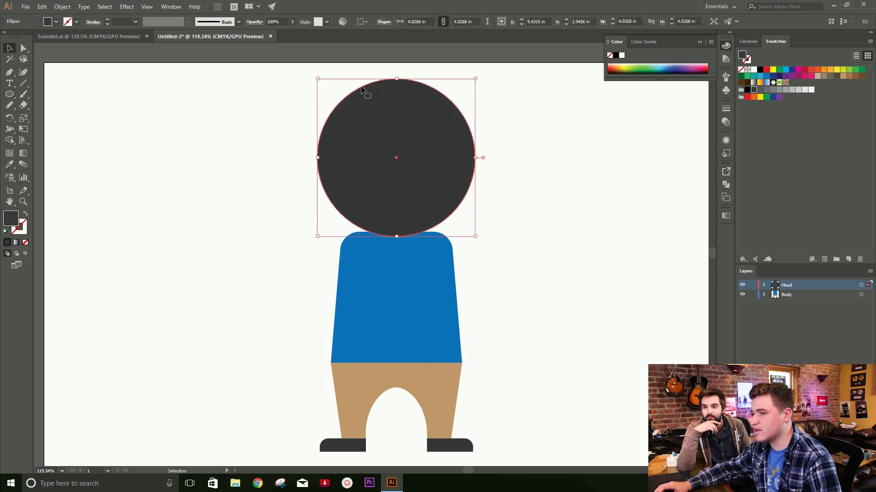
pyautogui.click(547, 223)
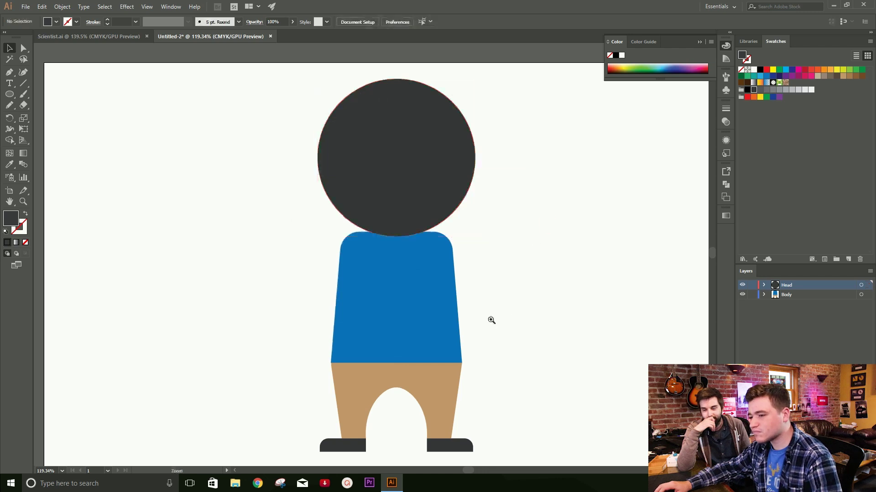
# - Centre the head circle over the body and fill it with a skin-tone swatch
pyautogui.scroll(-1, 501, 315)
pyautogui.moveTo(397, 188); pyautogui.dragTo(451, 184)
pyautogui.click(626, 188)
pyautogui.moveTo(451, 184); pyautogui.dragTo(447, 171)
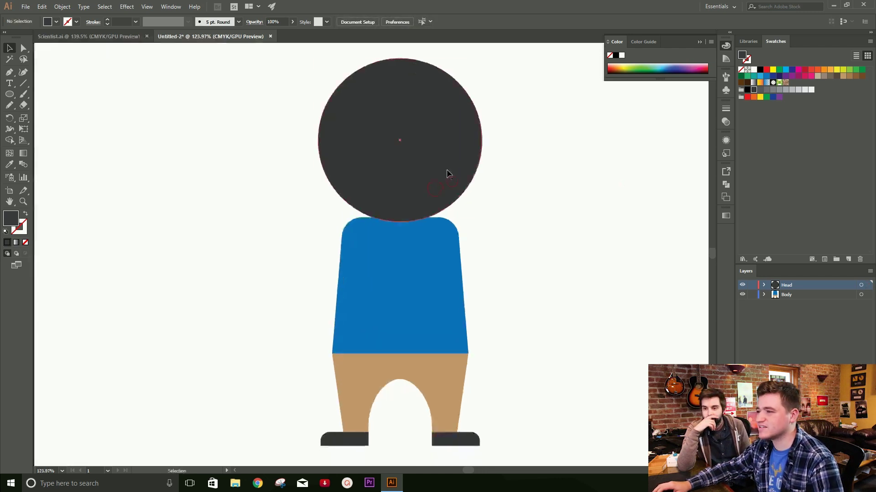
pyautogui.click(447, 172)
pyautogui.click(817, 76)
pyautogui.scroll(-1, 510, 158)
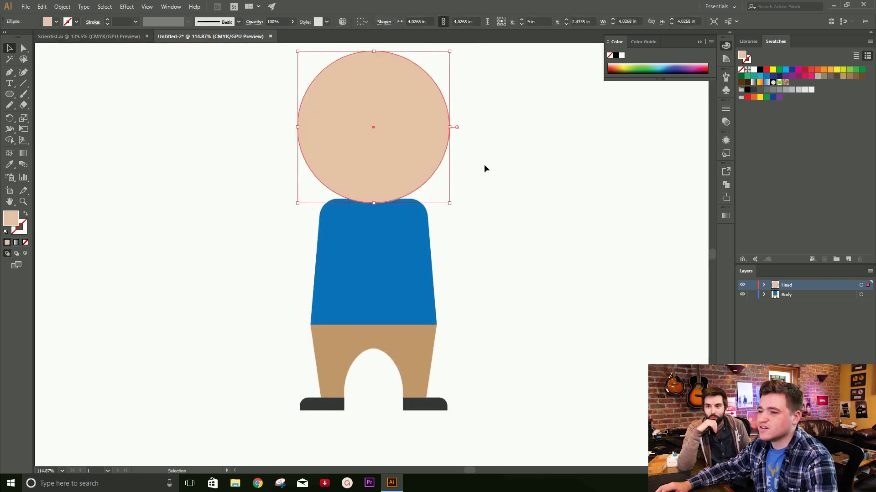
pyautogui.click(493, 176)
pyautogui.scroll(2, 499, 176)
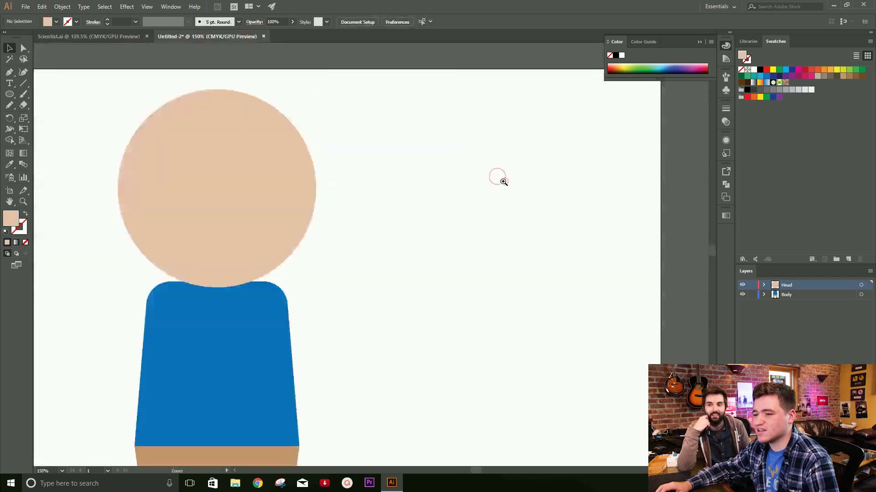
# - Move the whole figure lower on the artboard, then bring up the Scientist.ai drawing
pyautogui.moveTo(431, 231); pyautogui.dragTo(638, 223)
pyautogui.moveTo(506, 158); pyautogui.dragTo(538, 155)
pyautogui.moveTo(539, 155); pyautogui.dragTo(554, 189)
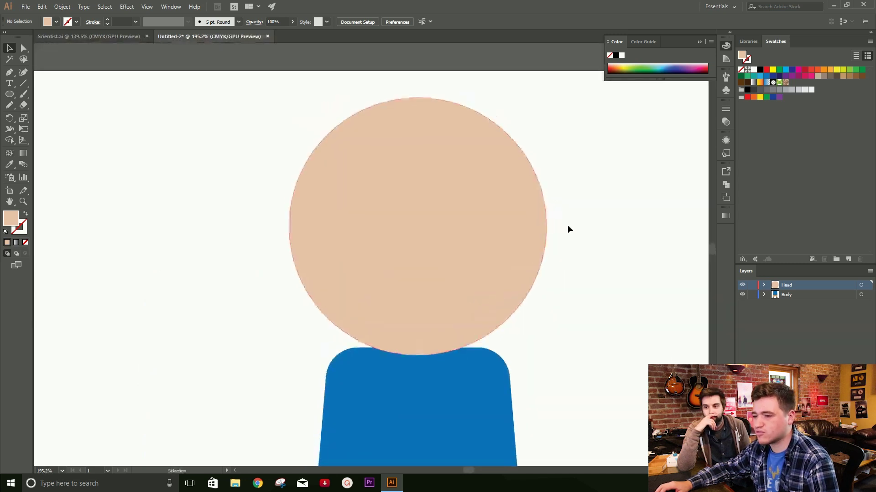
pyautogui.scroll(-3, 553, 231)
pyautogui.scroll(-4, 543, 238)
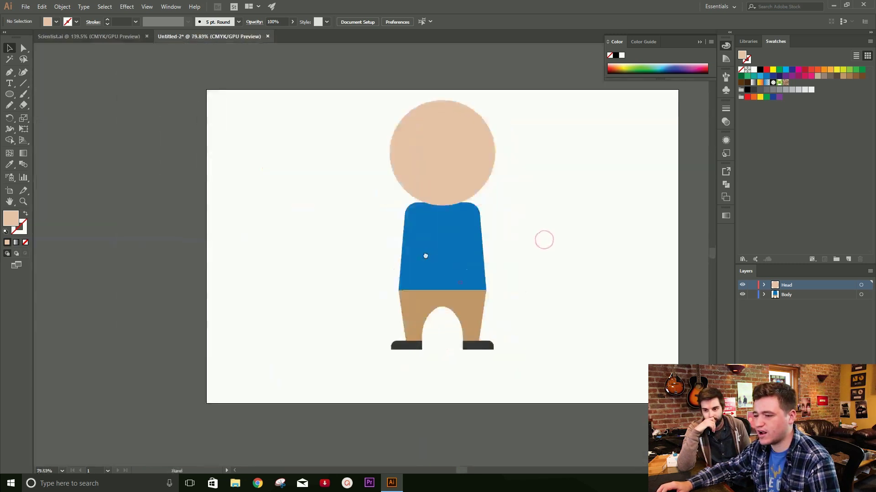
pyautogui.moveTo(326, 132); pyautogui.dragTo(326, 132)
pyautogui.moveTo(436, 160); pyautogui.dragTo(520, 212)
pyautogui.click(552, 202)
pyautogui.moveTo(495, 176); pyautogui.dragTo(509, 223)
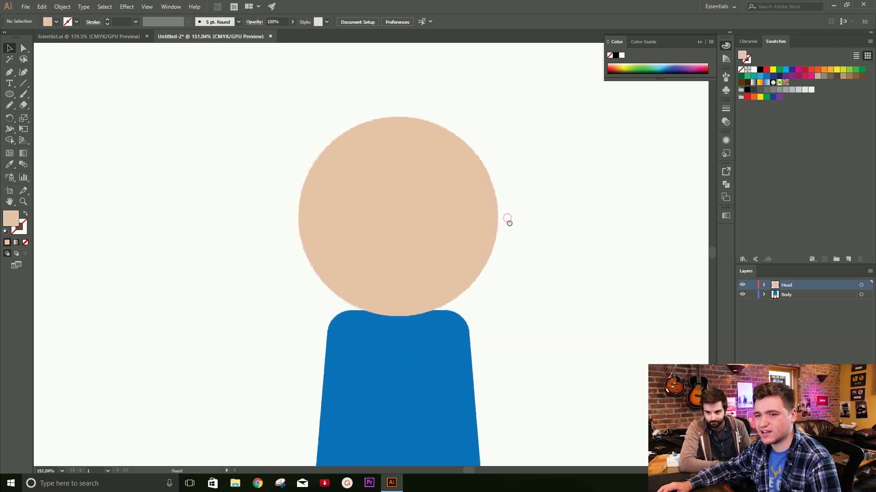
pyautogui.click(83, 41)
pyautogui.moveTo(436, 116); pyautogui.dragTo(443, 351)
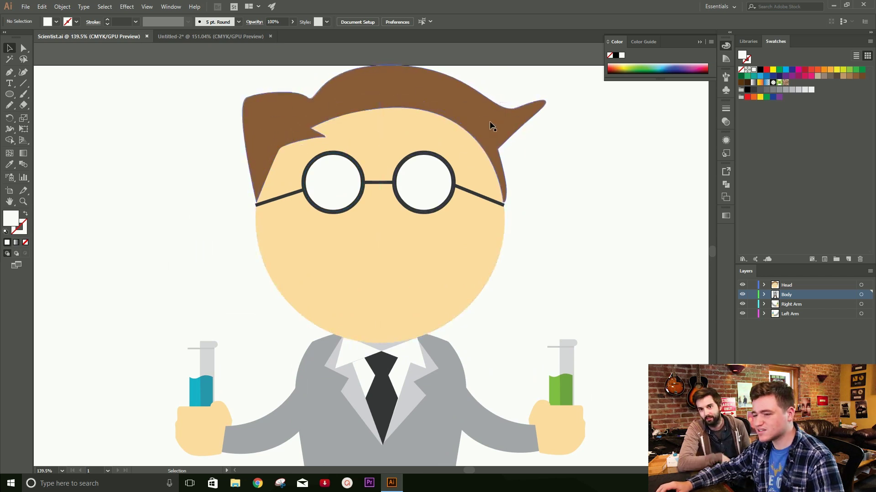
# - Isolate the scientist's Head group and fill the hair with the black swatch
pyautogui.click(472, 115)
pyautogui.doubleClick(471, 101)
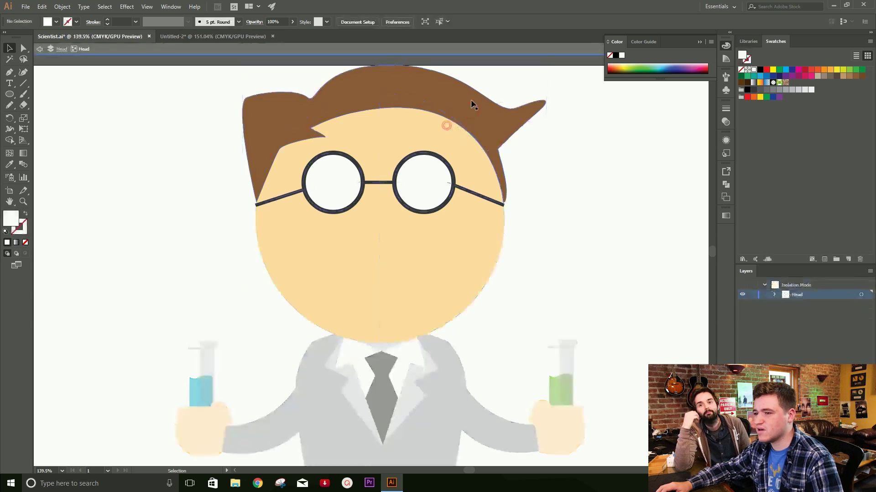
pyautogui.click(760, 71)
pyautogui.doubleClick(657, 147)
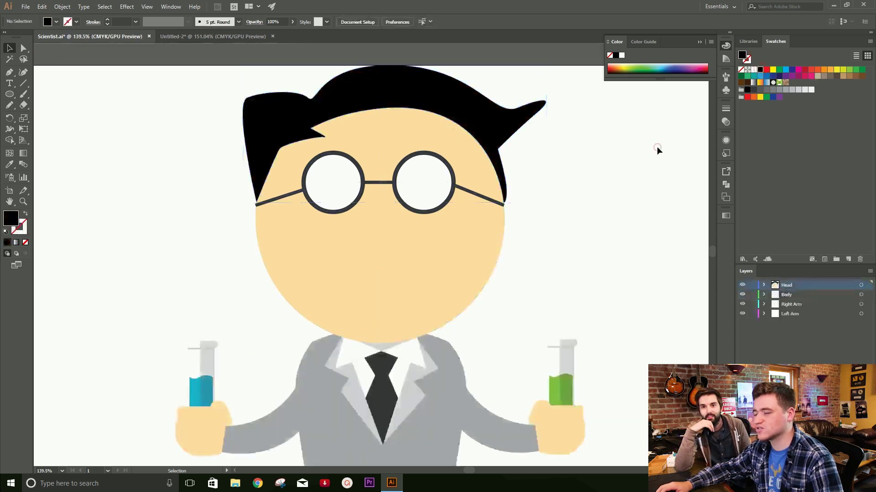
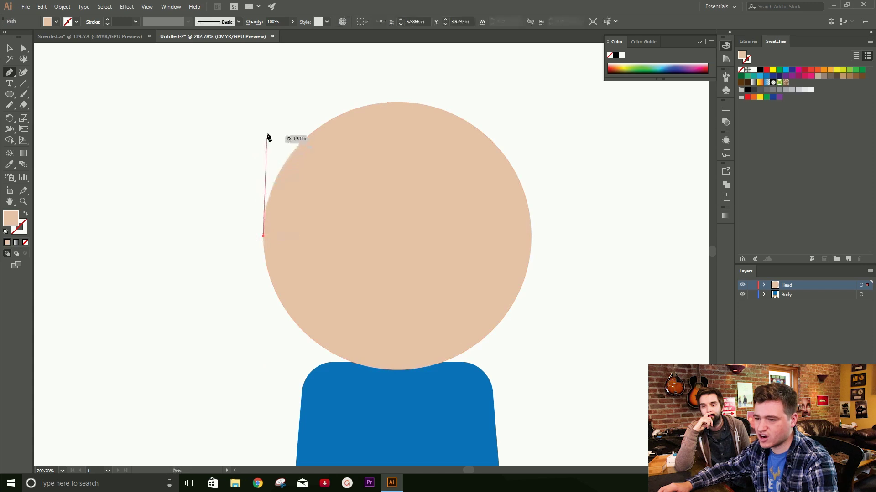
# - Trace the spiky hair outline across the top of the head with the Pen tool
pyautogui.click(290, 108)
pyautogui.click(291, 124)
pyautogui.moveTo(329, 89); pyautogui.dragTo(355, 83)
pyautogui.click(373, 80)
pyautogui.click(365, 89)
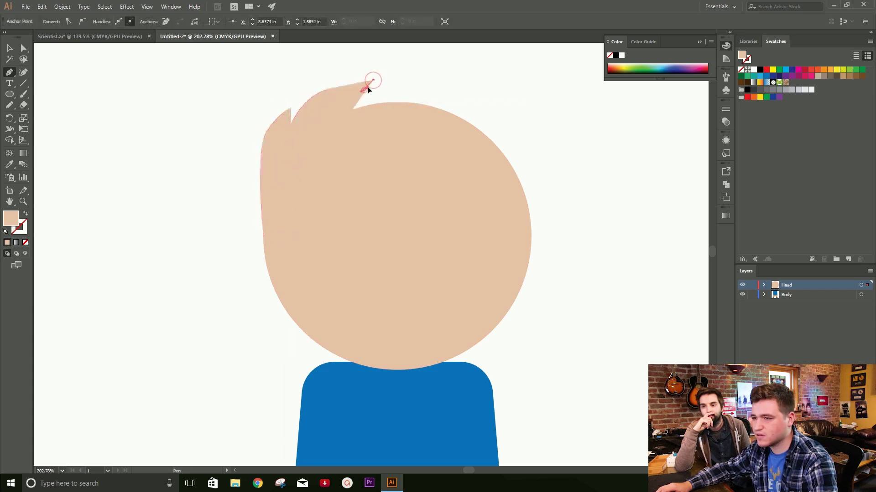
pyautogui.moveTo(449, 72); pyautogui.dragTo(478, 79)
pyautogui.click(450, 83)
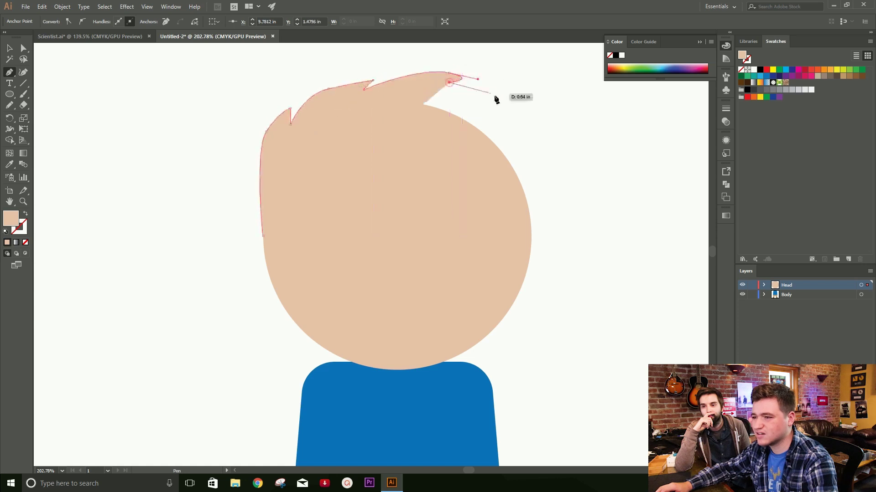
pyautogui.moveTo(516, 108); pyautogui.dragTo(498, 107)
pyautogui.click(490, 113)
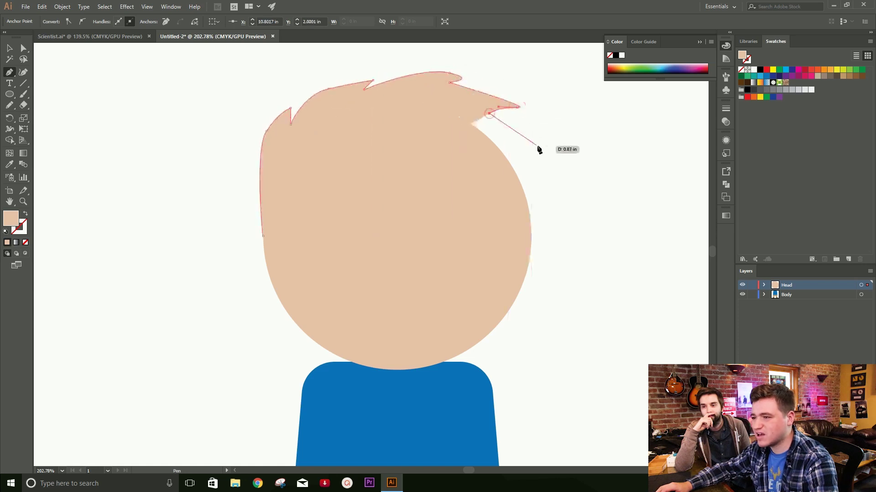
# - Continue the hair down the right side, across the forehead, and close the shape
pyautogui.click(539, 145)
pyautogui.moveTo(513, 144); pyautogui.dragTo(536, 168)
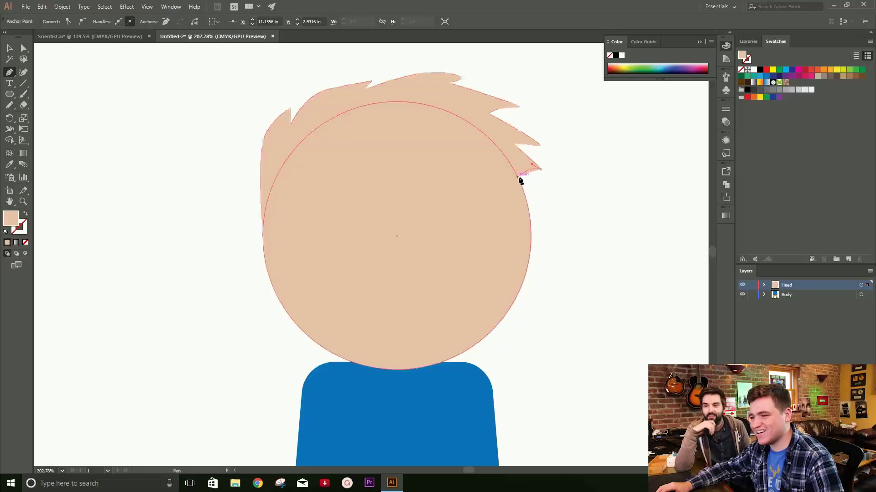
pyautogui.click(518, 177)
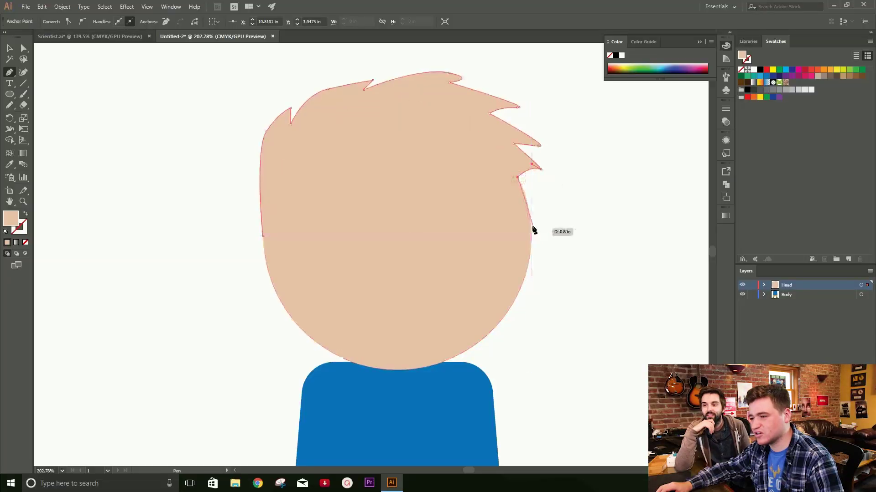
pyautogui.moveTo(530, 220); pyautogui.dragTo(531, 229)
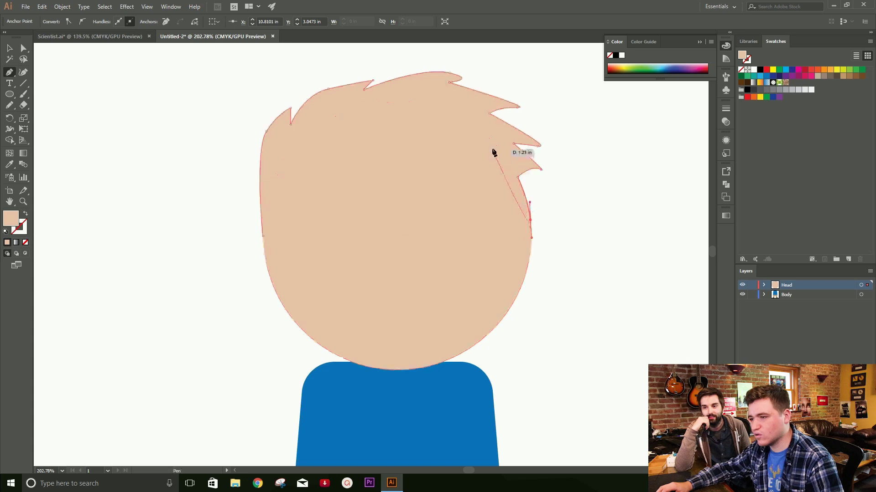
pyautogui.click(500, 163)
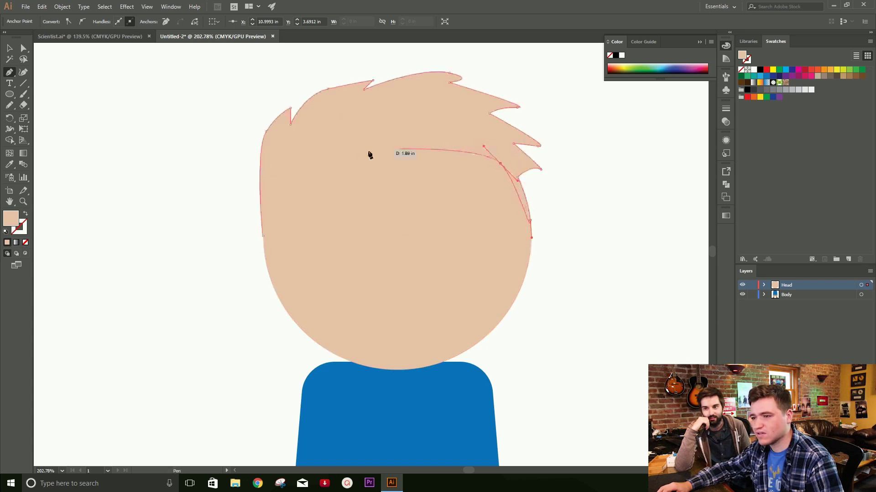
pyautogui.moveTo(295, 158); pyautogui.dragTo(271, 183)
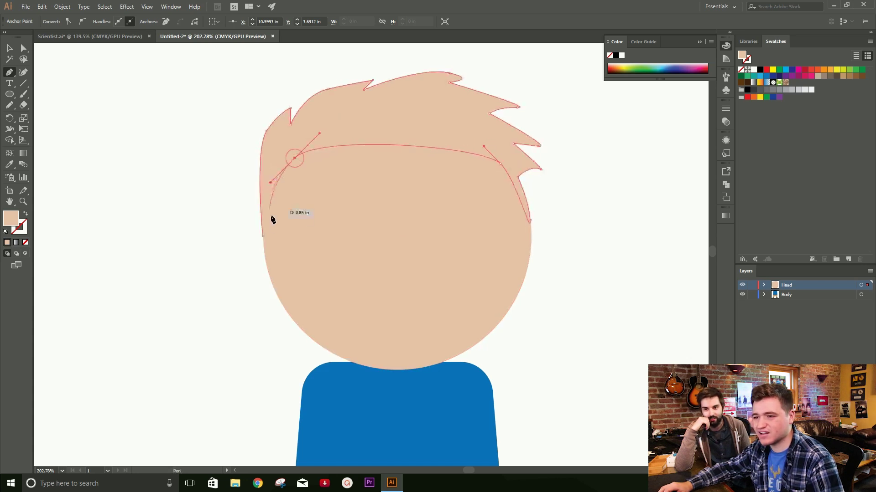
pyautogui.moveTo(264, 237); pyautogui.dragTo(429, 237)
# - Fill the closed hair shape with black and zoom in on the head
pyautogui.click(10, 48)
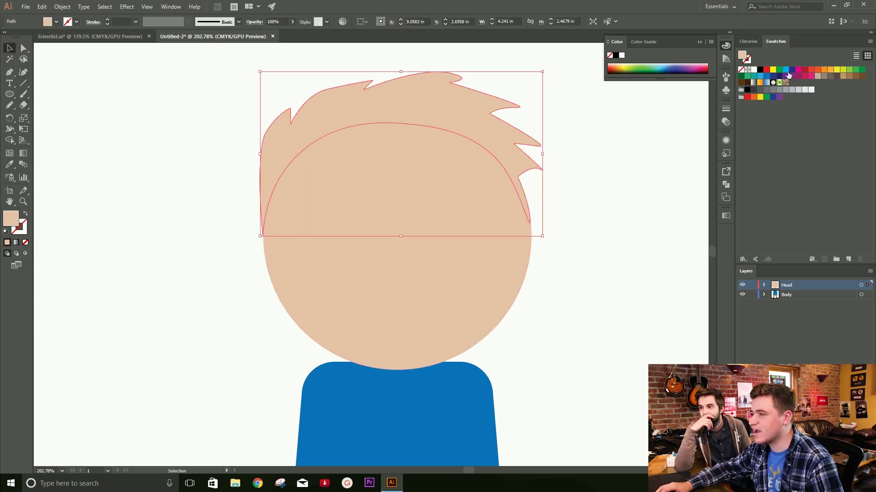
pyautogui.click(759, 69)
pyautogui.click(657, 205)
pyautogui.scroll(2, 483, 255)
pyautogui.moveTo(367, 219); pyautogui.dragTo(387, 229)
pyautogui.scroll(2, 373, 242)
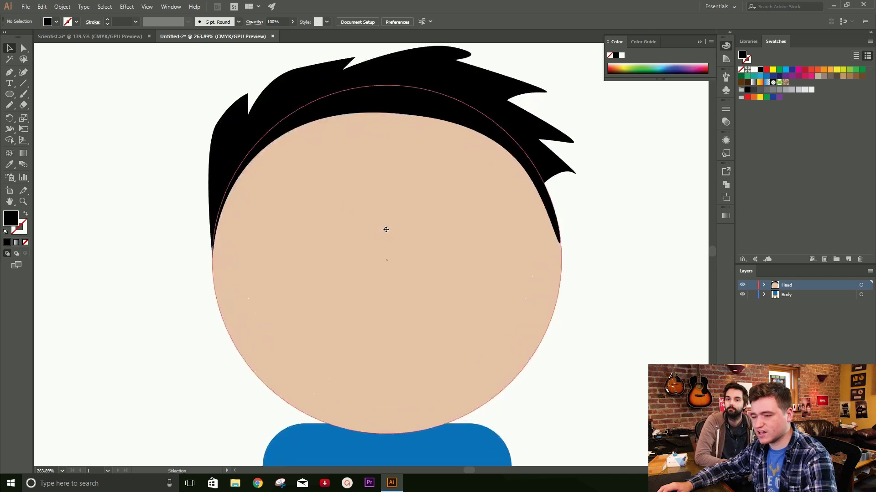
# - Draw a tall black oval eye and Alt-drag a copy to the left
pyautogui.press('l')
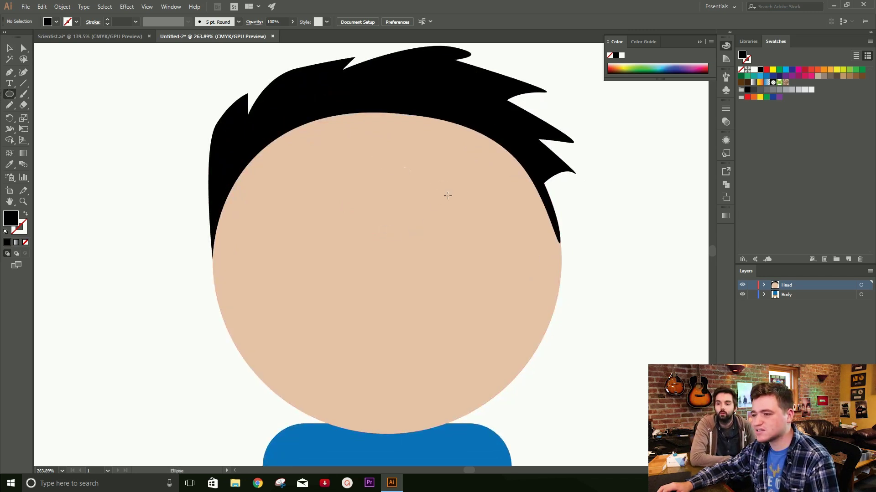
pyautogui.moveTo(455, 227)
pyautogui.mouseDown()
pyautogui.moveTo(463, 249)
pyautogui.moveTo(470, 245)
pyautogui.moveTo(450, 236)
pyautogui.mouseUp()
pyautogui.press('v')
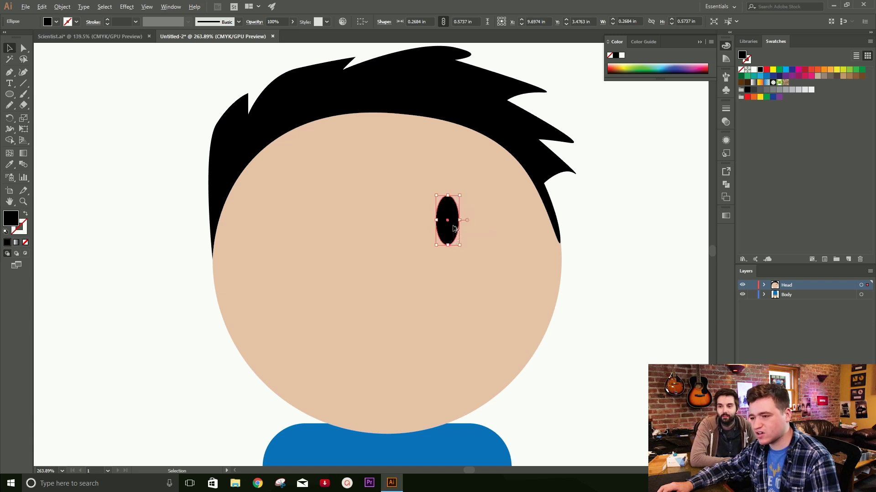
pyautogui.moveTo(454, 228); pyautogui.dragTo(342, 236)
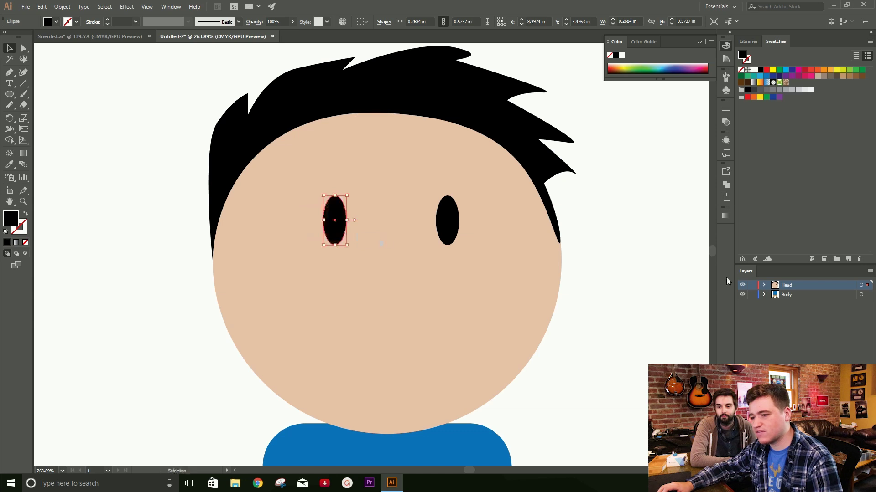
# - Centre both eyes together on the face, then zoom out to frame the figure
pyautogui.keyDown('shift'); pyautogui.click(454, 233); pyautogui.keyUp('shift')
pyautogui.moveTo(455, 238); pyautogui.dragTo(450, 237)
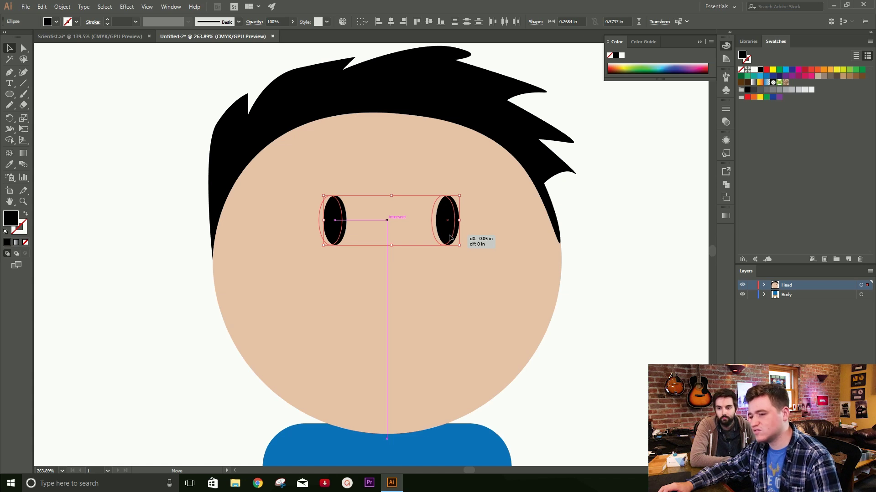
pyautogui.moveTo(449, 238); pyautogui.dragTo(449, 238)
pyautogui.click(605, 293)
pyautogui.moveTo(603, 293); pyautogui.dragTo(565, 266)
pyautogui.moveTo(566, 267); pyautogui.dragTo(523, 282)
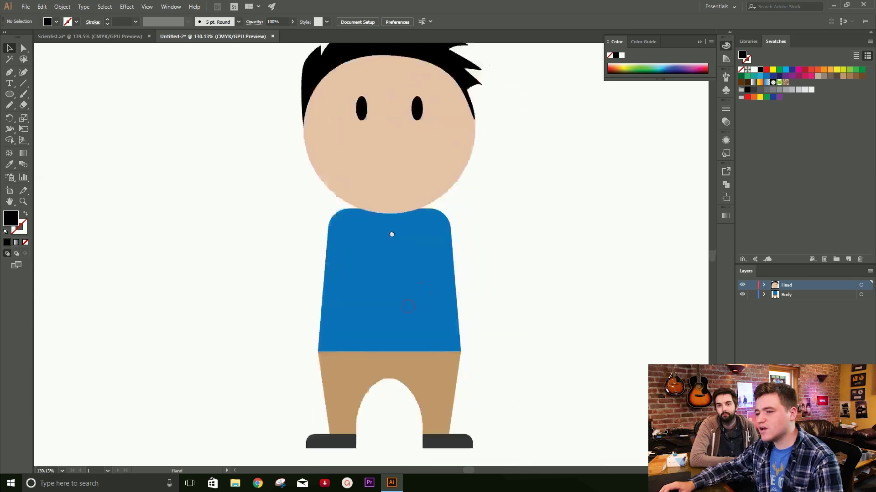
pyautogui.moveTo(391, 235); pyautogui.dragTo(409, 240)
pyautogui.moveTo(409, 240); pyautogui.dragTo(425, 247)
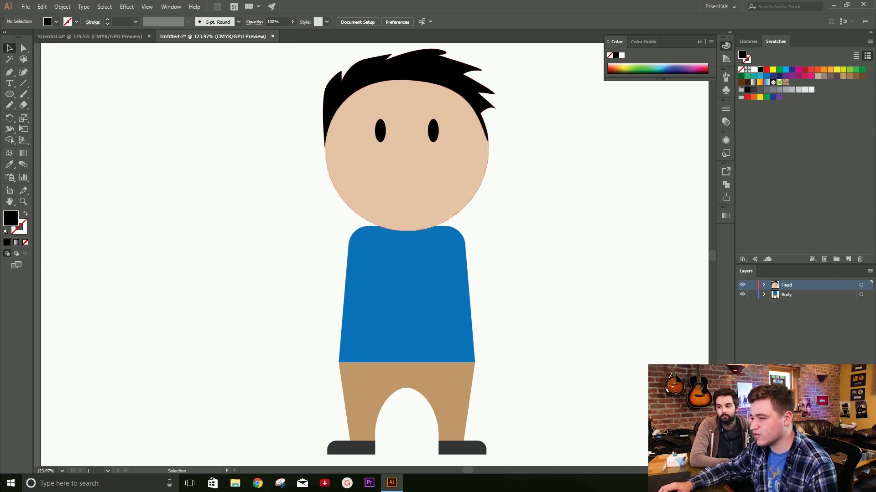
# - Rename the new layer to 'Left Arm'
pyautogui.doubleClick(795, 286)
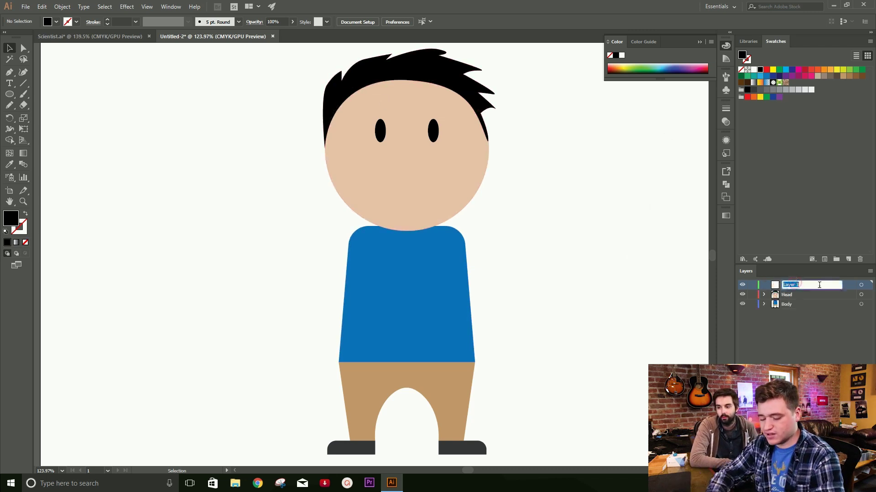
pyautogui.write('Left Arm')
pyautogui.press('Return')
pyautogui.scroll(1, 377, 272)
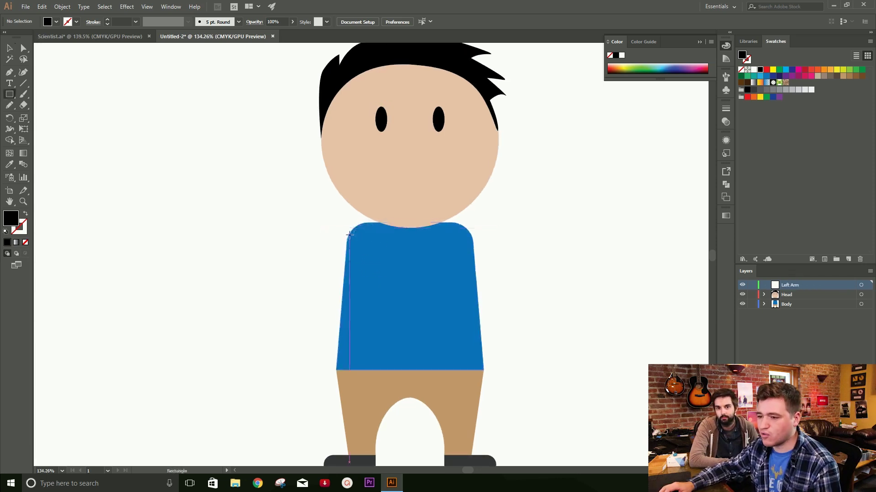
# - Draw a rectangle arm, sample the shirt's blue, and rotate it to slope down from the shoulder
pyautogui.moveTo(349, 238); pyautogui.dragTo(247, 267)
pyautogui.press('v')
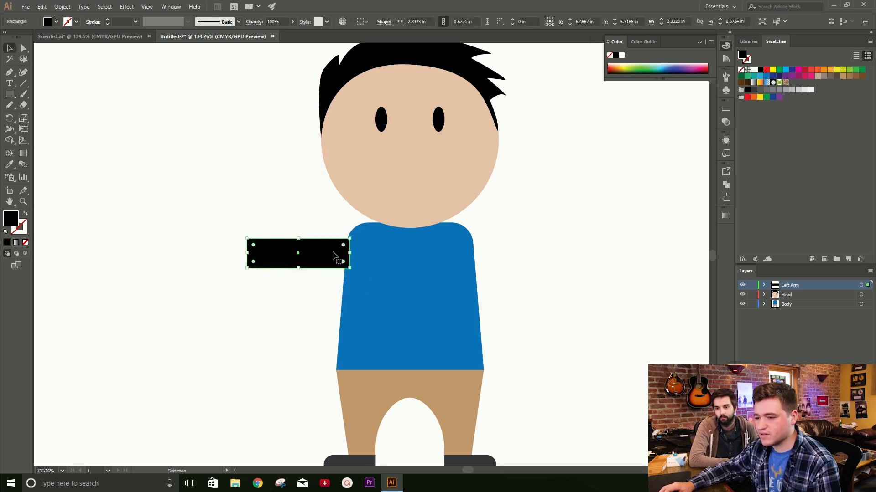
pyautogui.press('i')
pyautogui.click(381, 253)
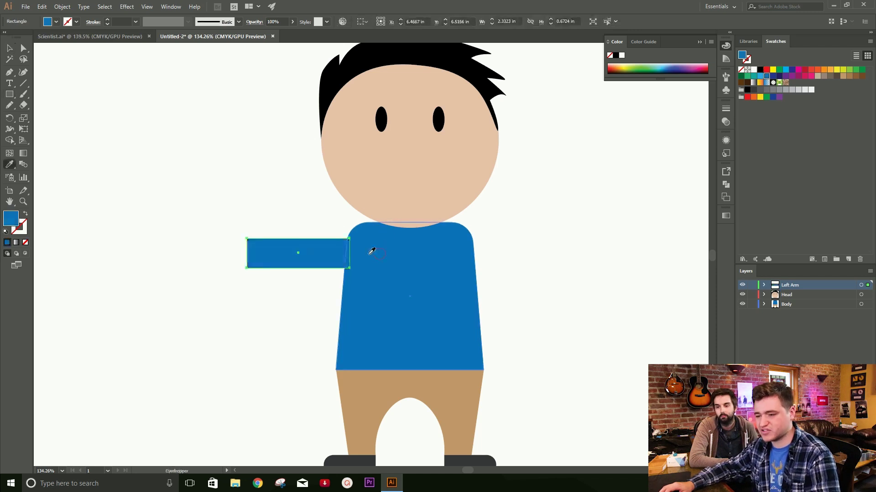
pyautogui.press('v')
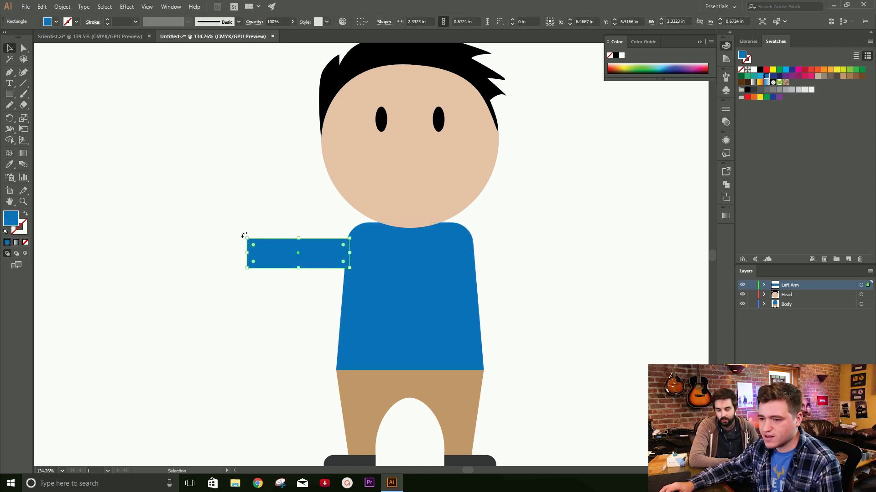
pyautogui.click(243, 233)
pyautogui.click(250, 245)
pyautogui.moveTo(244, 235); pyautogui.dragTo(291, 302)
pyautogui.click(279, 285)
pyautogui.scroll(3, 295, 291)
# - Bend the arm's top and bottom edges into curves with the Direct Selection tool
pyautogui.click(336, 312)
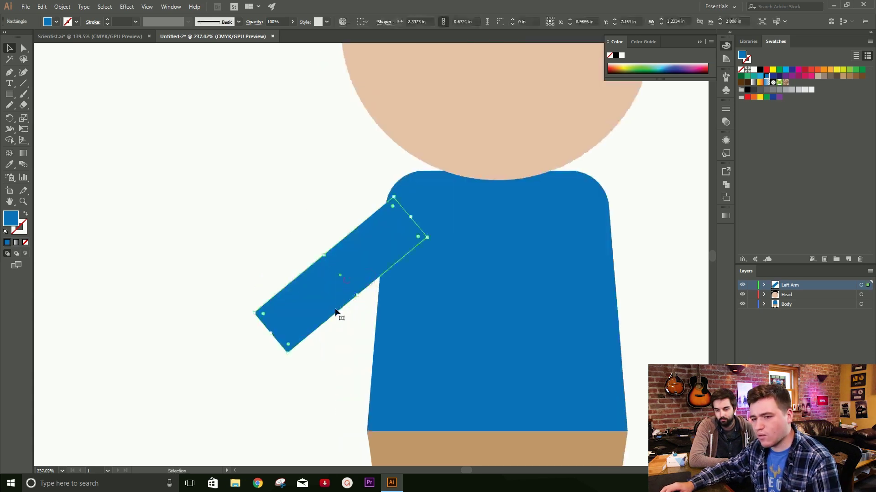
pyautogui.click(22, 73)
pyautogui.moveTo(313, 271); pyautogui.dragTo(301, 264)
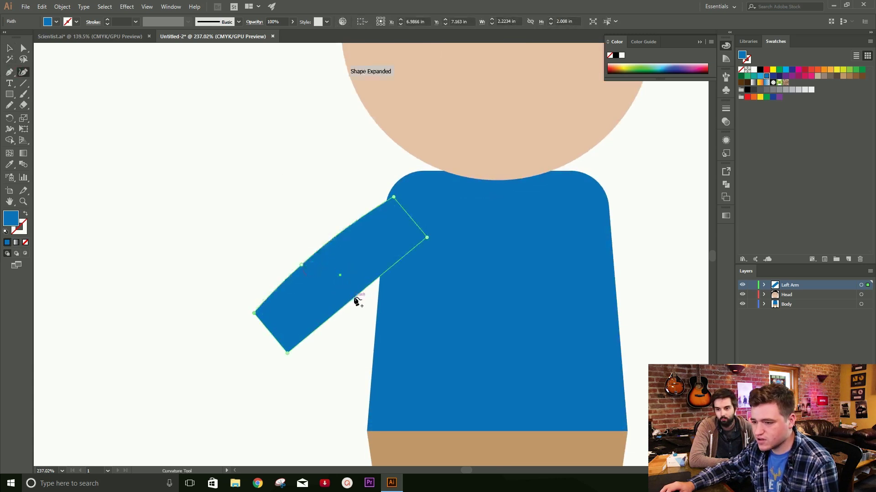
pyautogui.moveTo(350, 298); pyautogui.dragTo(341, 288)
pyautogui.moveTo(302, 262); pyautogui.dragTo(306, 249)
pyautogui.moveTo(414, 302); pyautogui.dragTo(323, 313)
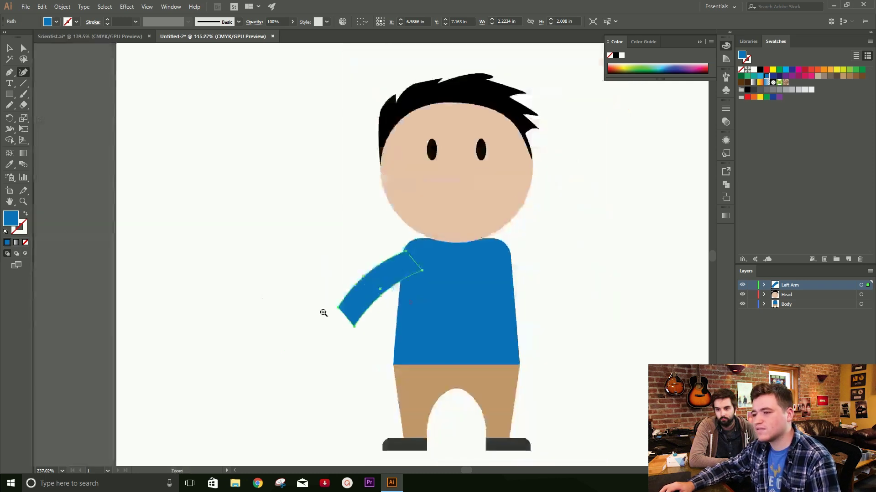
pyautogui.moveTo(373, 297); pyautogui.dragTo(348, 305)
pyautogui.moveTo(411, 303)
pyautogui.mouseDown()
pyautogui.moveTo(434, 300)
pyautogui.moveTo(418, 305)
pyautogui.mouseUp()
# - Reposition the left arm on the shirt and zoom in on its end
pyautogui.press('v')
pyautogui.click(299, 316)
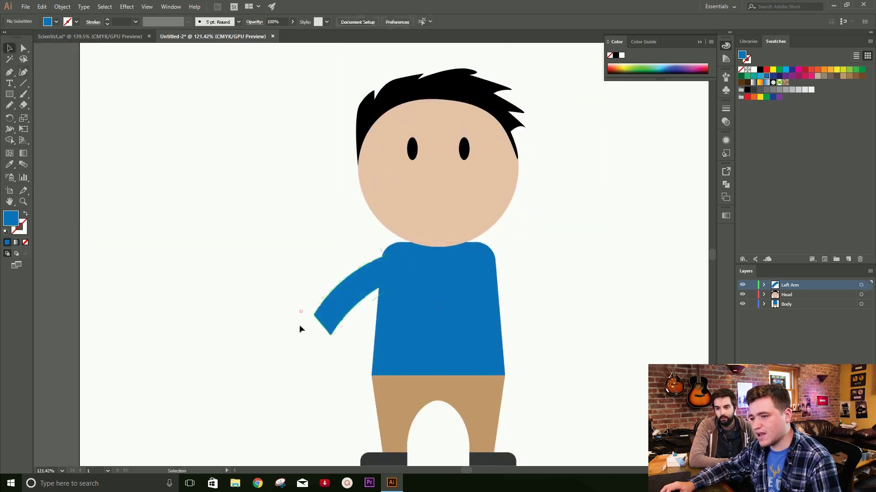
pyautogui.moveTo(331, 385); pyautogui.dragTo(281, 366)
pyautogui.moveTo(366, 313); pyautogui.dragTo(375, 311)
pyautogui.moveTo(361, 279); pyautogui.dragTo(375, 319)
pyautogui.moveTo(283, 296); pyautogui.dragTo(295, 280)
pyautogui.click(109, 286)
pyautogui.moveTo(342, 384); pyautogui.dragTo(303, 348)
pyautogui.moveTo(340, 303); pyautogui.dragTo(360, 301)
pyautogui.moveTo(361, 301); pyautogui.dragTo(349, 304)
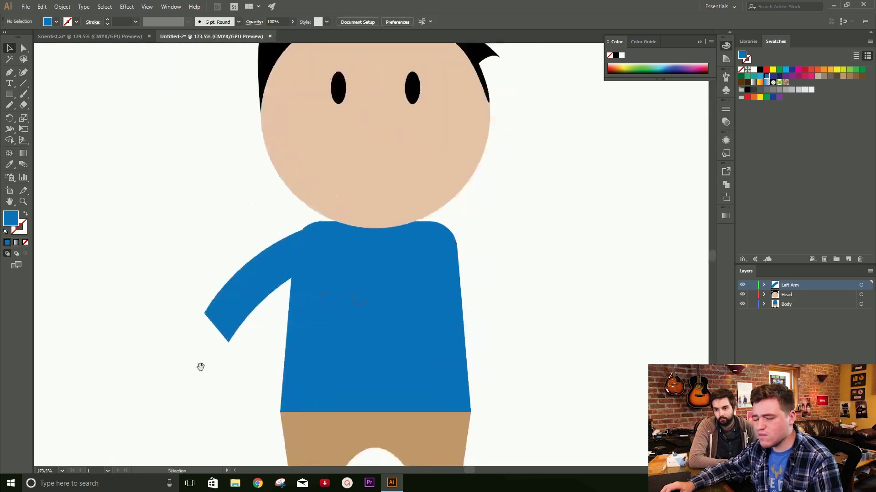
pyautogui.moveTo(216, 393); pyautogui.dragTo(251, 362)
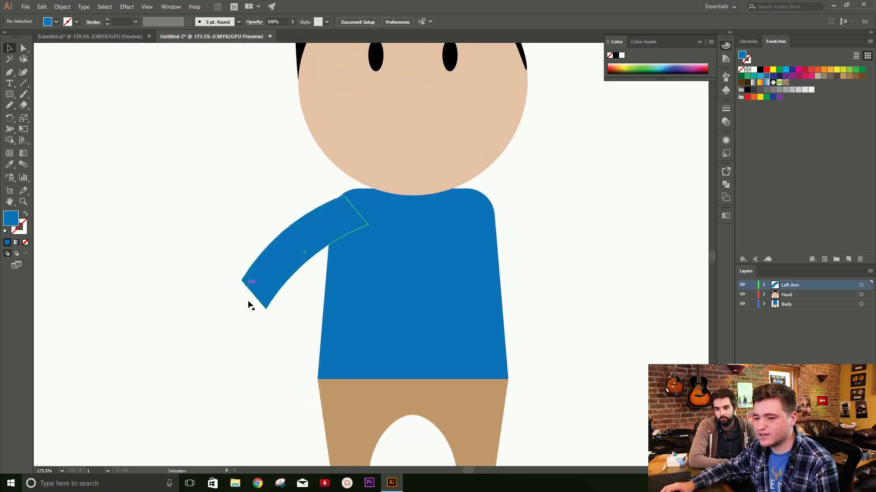
pyautogui.moveTo(184, 335); pyautogui.dragTo(258, 315)
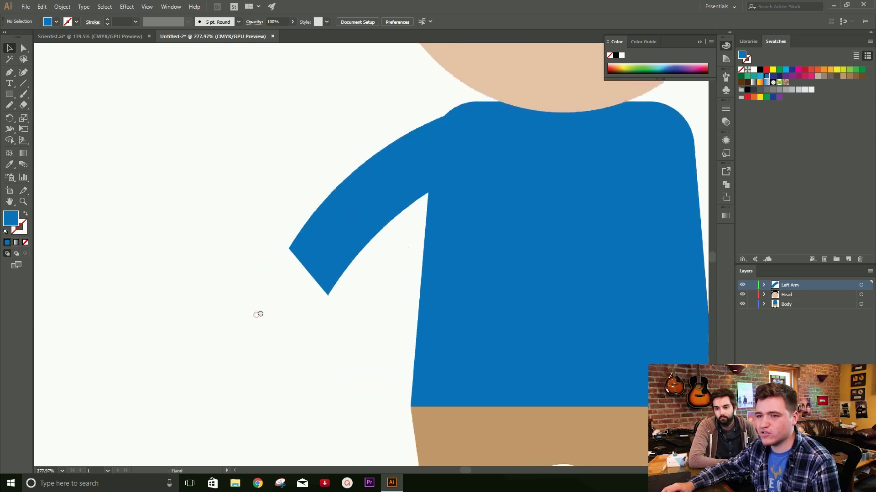
# - Check the scientist's hand in Scientist.ai for reference, then return to Untitled-2
pyautogui.click(104, 37)
pyautogui.scroll(-4, 180, 182)
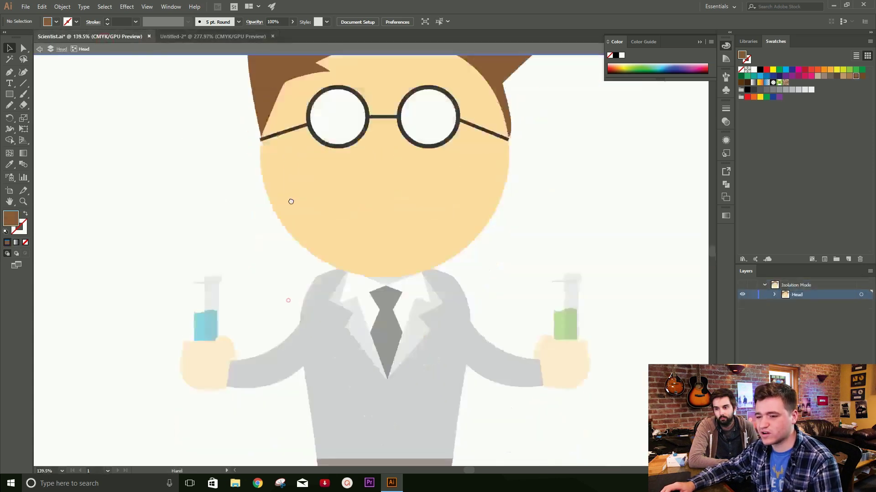
pyautogui.doubleClick(203, 278)
pyautogui.moveTo(181, 295); pyautogui.dragTo(281, 293)
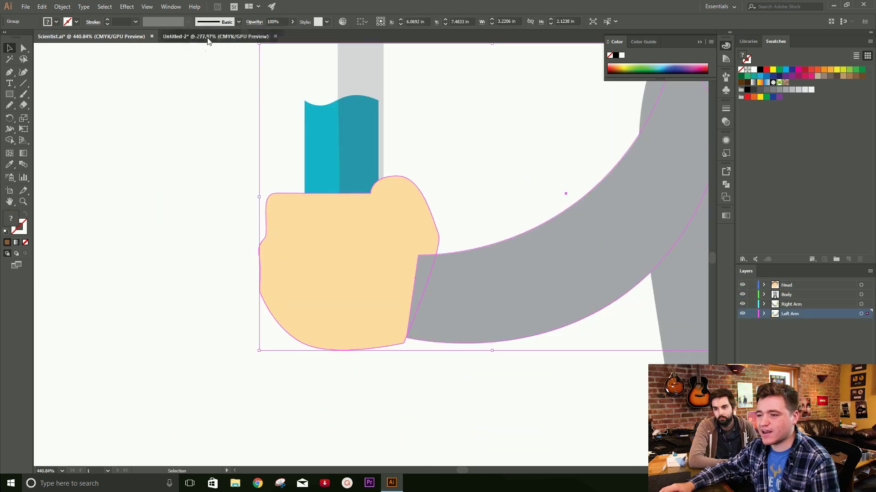
pyautogui.click(208, 37)
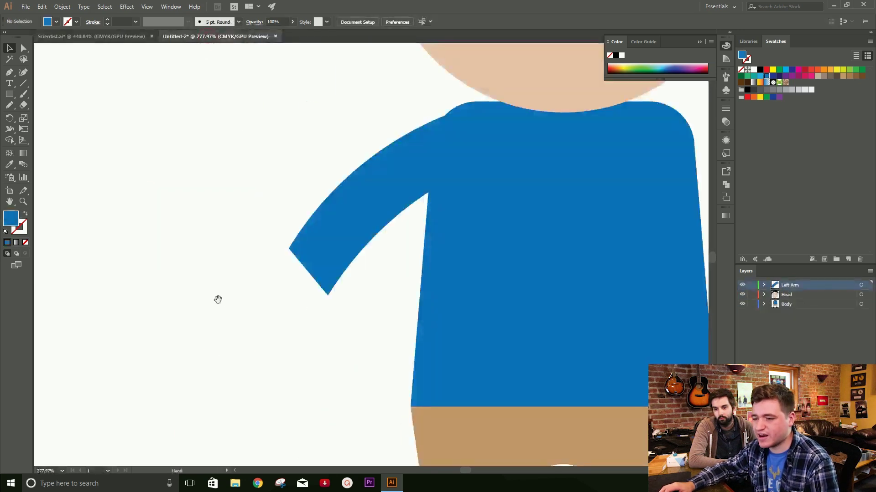
pyautogui.scroll(3, 315, 284)
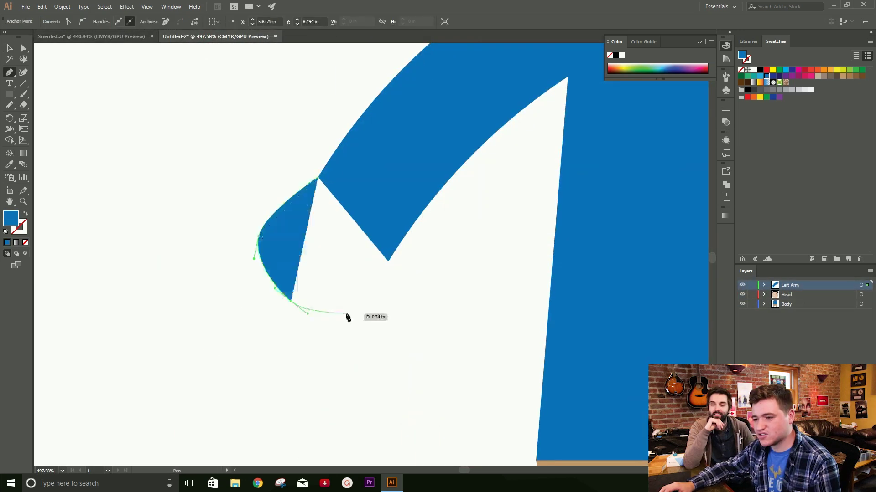
# - Draw a rounded hand shape at the end of the left arm with the Pen tool
pyautogui.moveTo(367, 309); pyautogui.dragTo(369, 309)
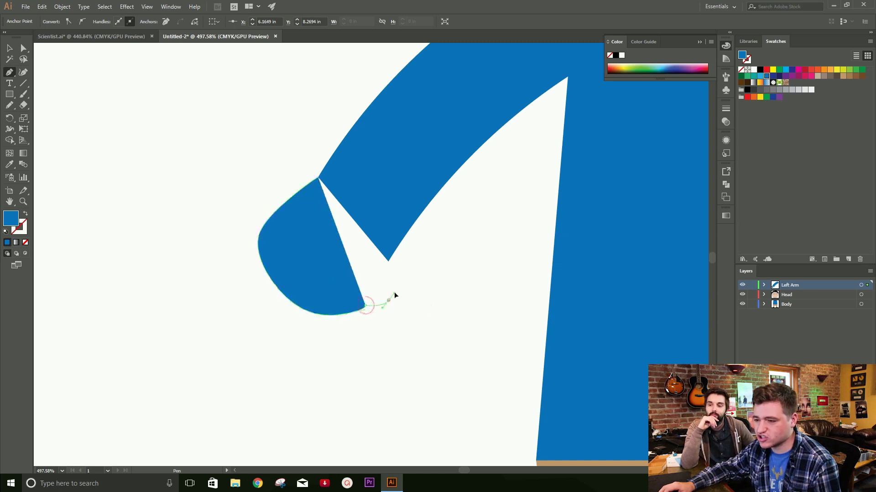
pyautogui.moveTo(388, 301); pyautogui.dragTo(396, 289)
pyautogui.click(389, 261)
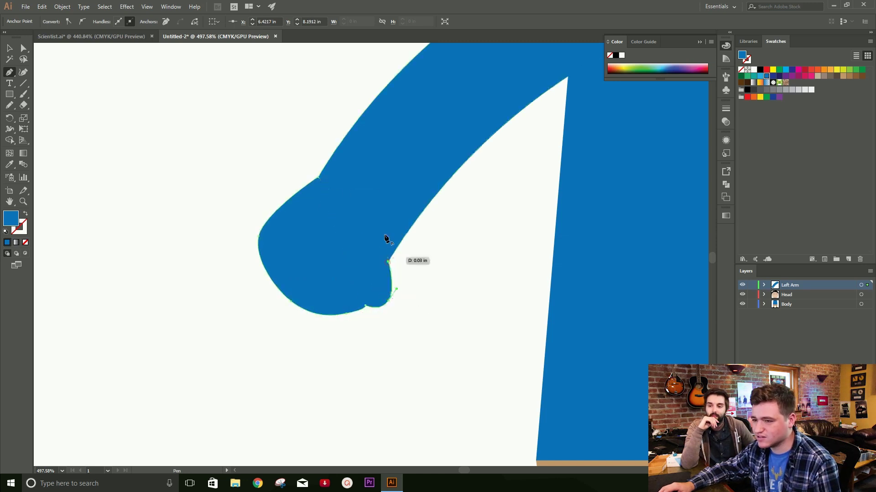
pyautogui.click(316, 178)
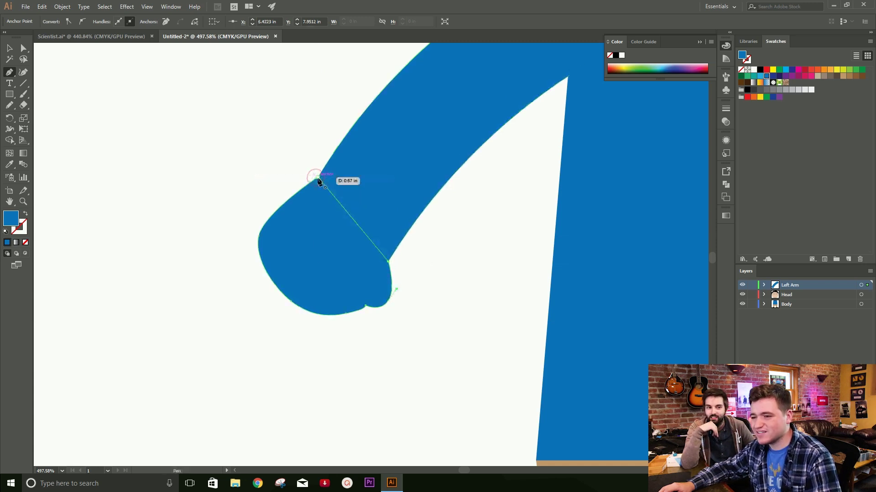
pyautogui.scroll(-2, 424, 225)
pyautogui.moveTo(351, 264); pyautogui.dragTo(334, 277)
pyautogui.moveTo(389, 260); pyautogui.dragTo(358, 275)
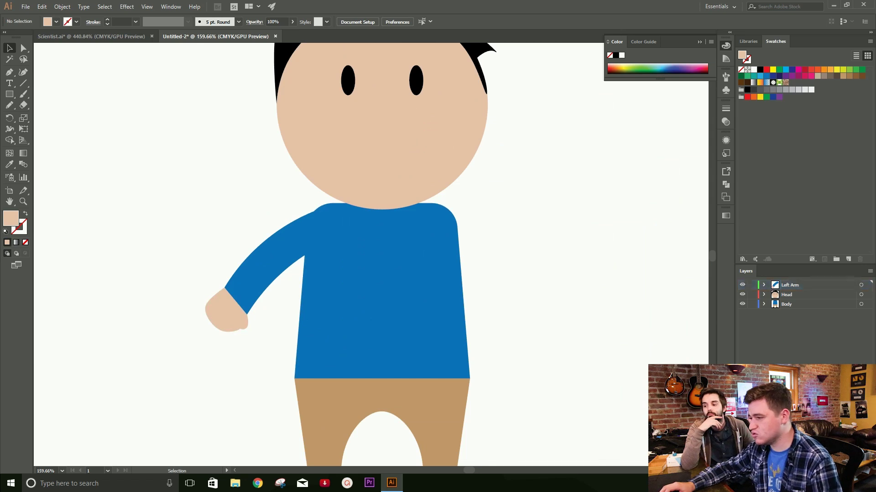
# - Create a new layer named Right Arm
pyautogui.hotkey('ctrl', 'l')
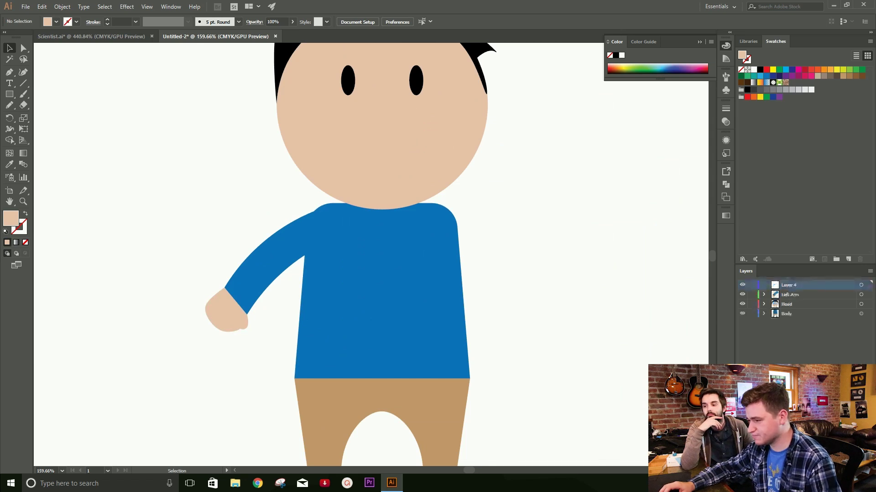
pyautogui.doubleClick(792, 284)
pyautogui.write('Right Arm')
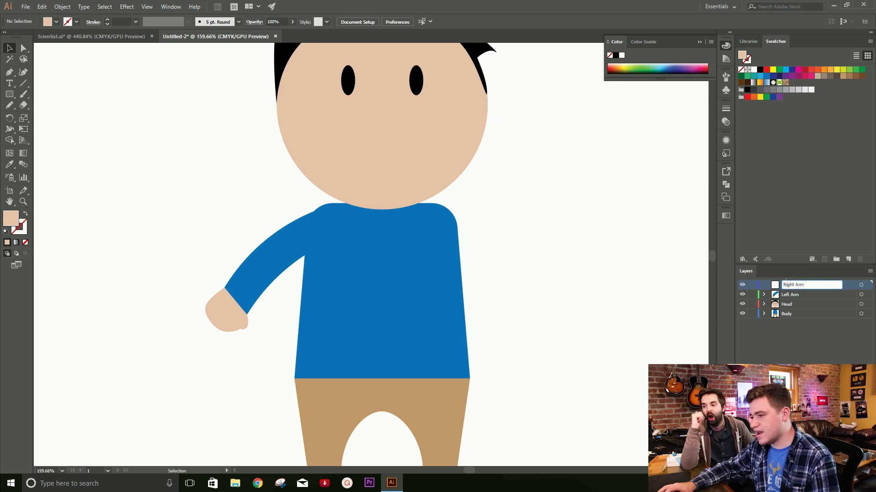
pyautogui.press('Return')
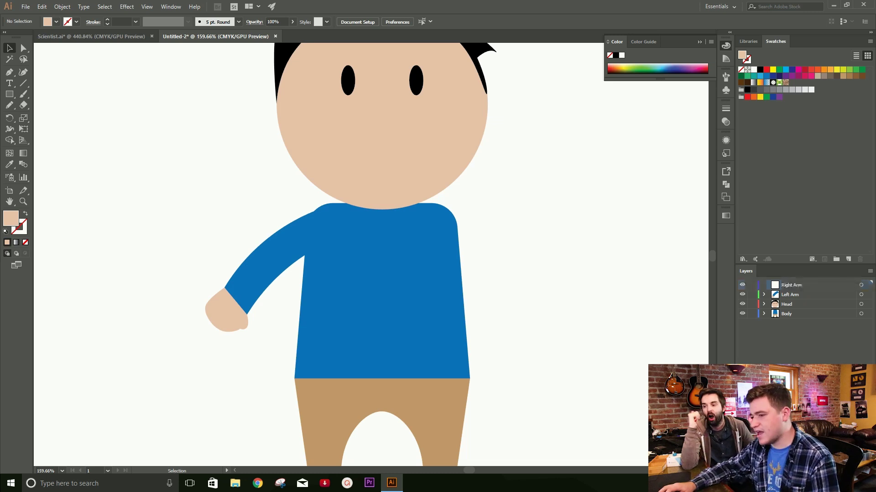
# - Paste a copy of the left arm and hand into Right Arm and flip it to the right side
pyautogui.click(233, 289)
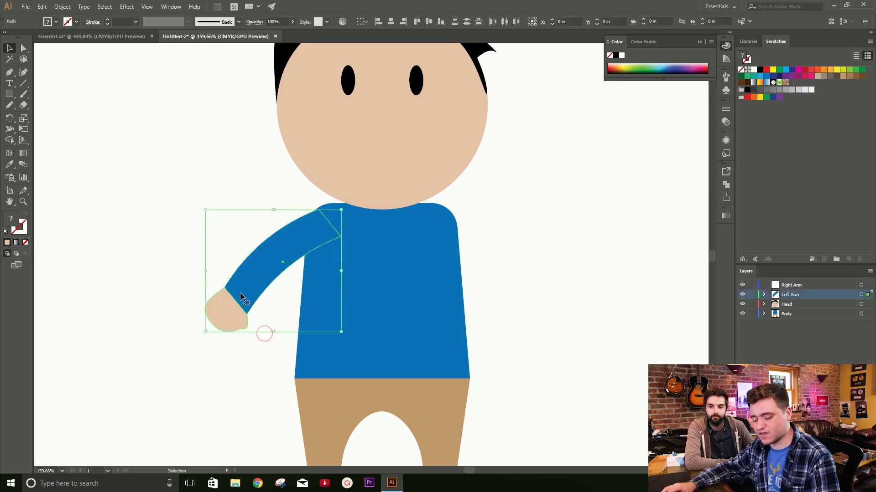
pyautogui.click(243, 292)
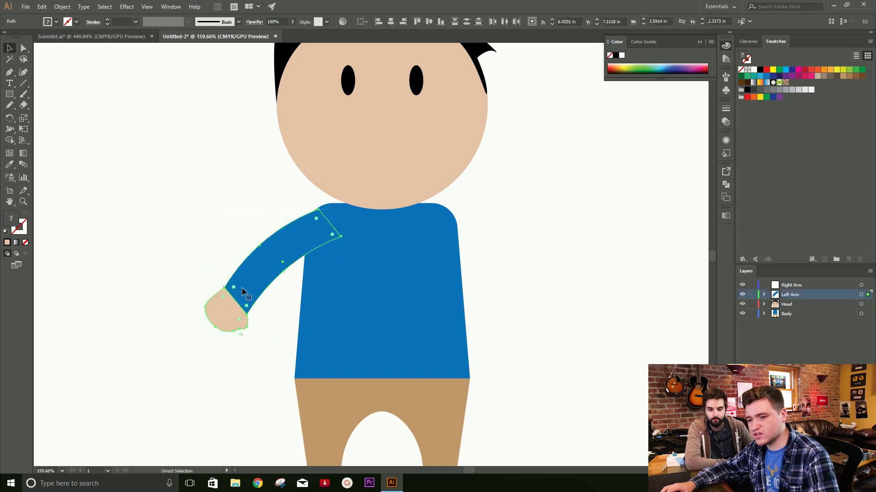
pyautogui.press('v')
pyautogui.click(798, 287)
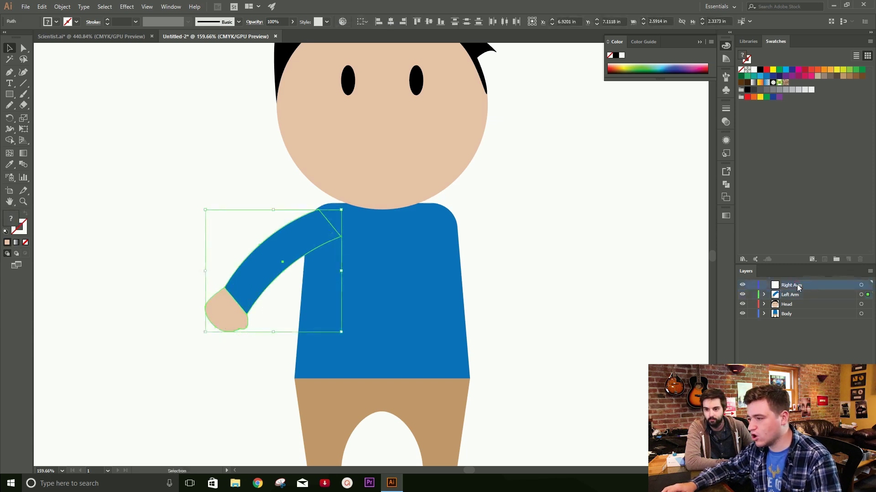
pyautogui.click(612, 283)
pyautogui.hotkey('ctrl', 'v')
pyautogui.moveTo(340, 269); pyautogui.dragTo(241, 286)
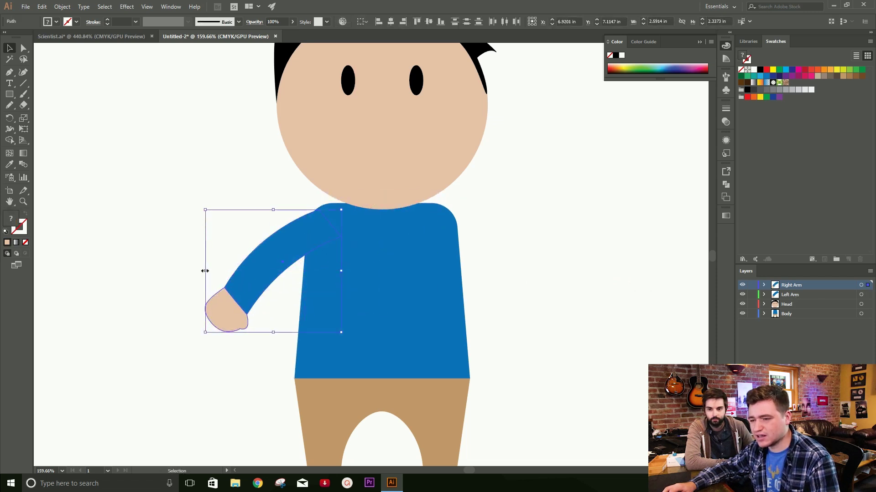
pyautogui.moveTo(205, 271)
pyautogui.mouseDown()
pyautogui.moveTo(490, 262)
pyautogui.moveTo(473, 271)
pyautogui.moveTo(513, 271)
pyautogui.mouseUp()
# - Narrow the arms, shirt, trousers and shoes from 6.76 in to 5.44 in and centre them under the head
pyautogui.click(614, 226)
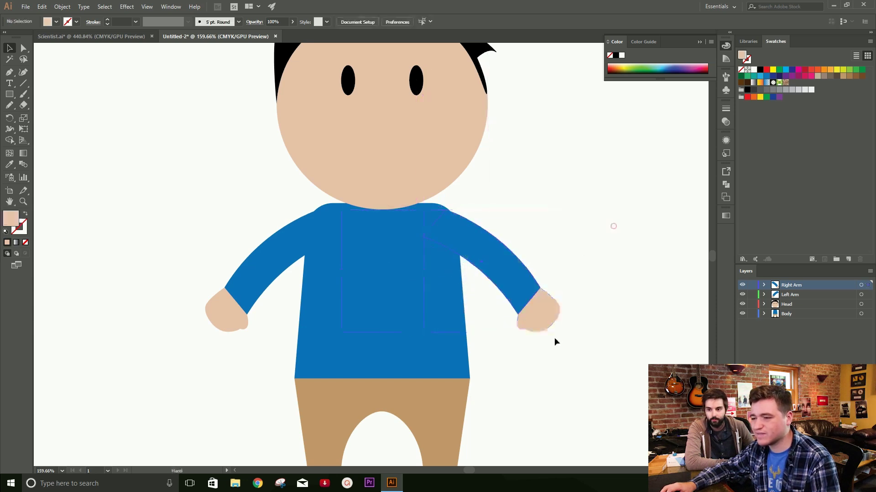
pyautogui.moveTo(535, 340); pyautogui.dragTo(436, 352)
pyautogui.moveTo(513, 351); pyautogui.dragTo(471, 349)
pyautogui.scroll(4, 519, 340)
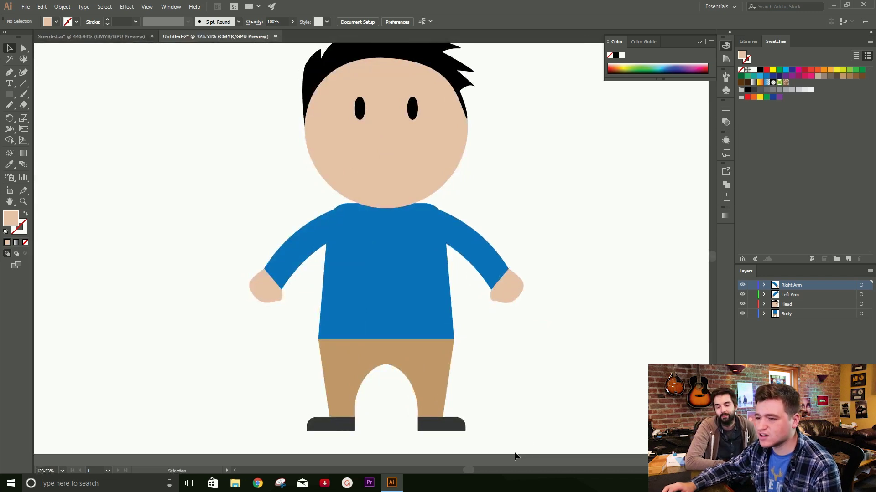
pyautogui.moveTo(267, 283); pyautogui.dragTo(250, 269)
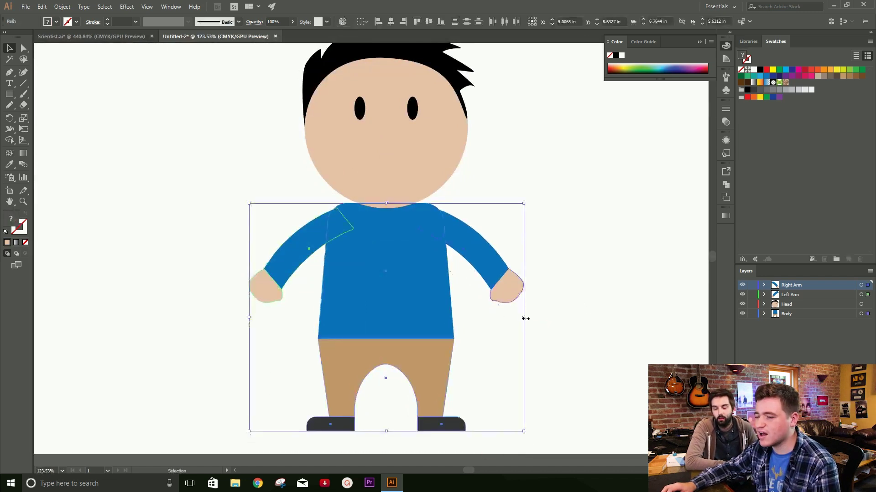
pyautogui.moveTo(524, 317); pyautogui.dragTo(469, 317)
pyautogui.moveTo(358, 319); pyautogui.dragTo(384, 318)
pyautogui.click(584, 298)
pyautogui.moveTo(494, 306); pyautogui.dragTo(432, 311)
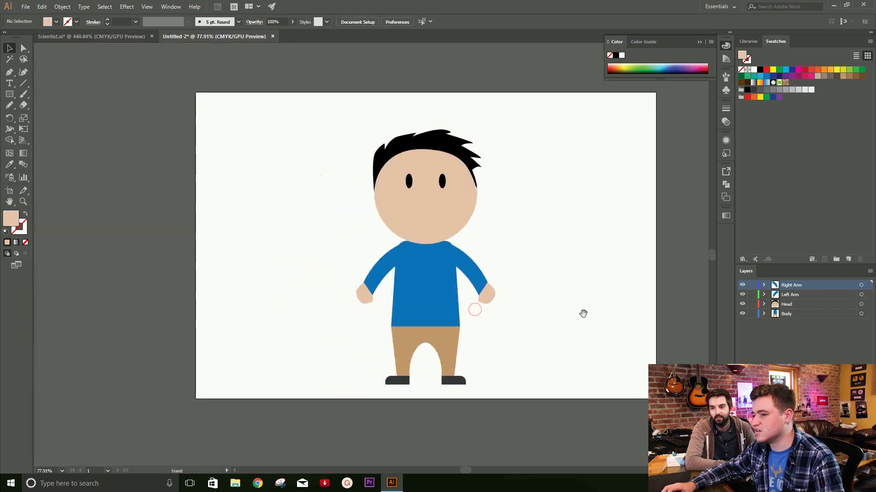